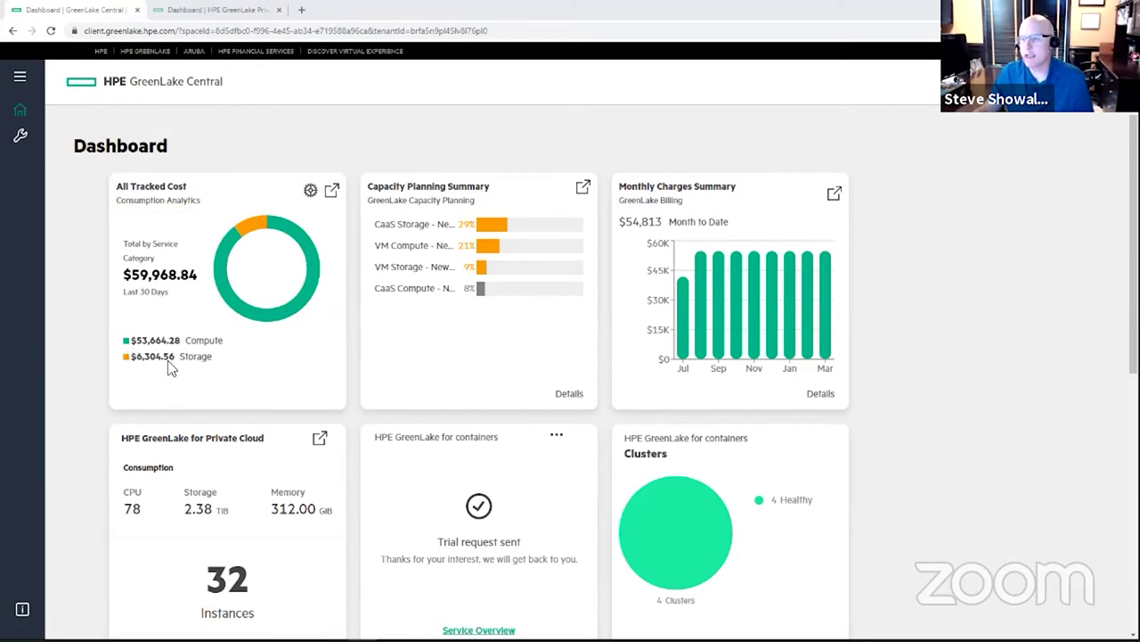
Look over the GreenLake Central dashboard cards and open the infrastructure groups list in the Private Cloud console.
scroll(203, 383, "down", 2)
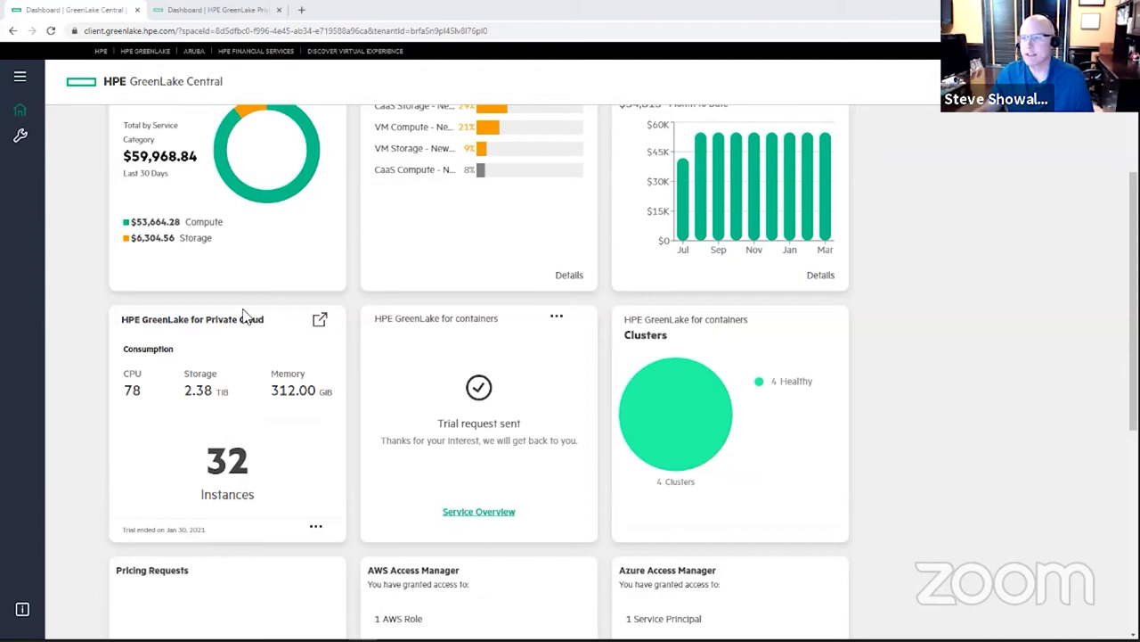
left_click(229, 11)
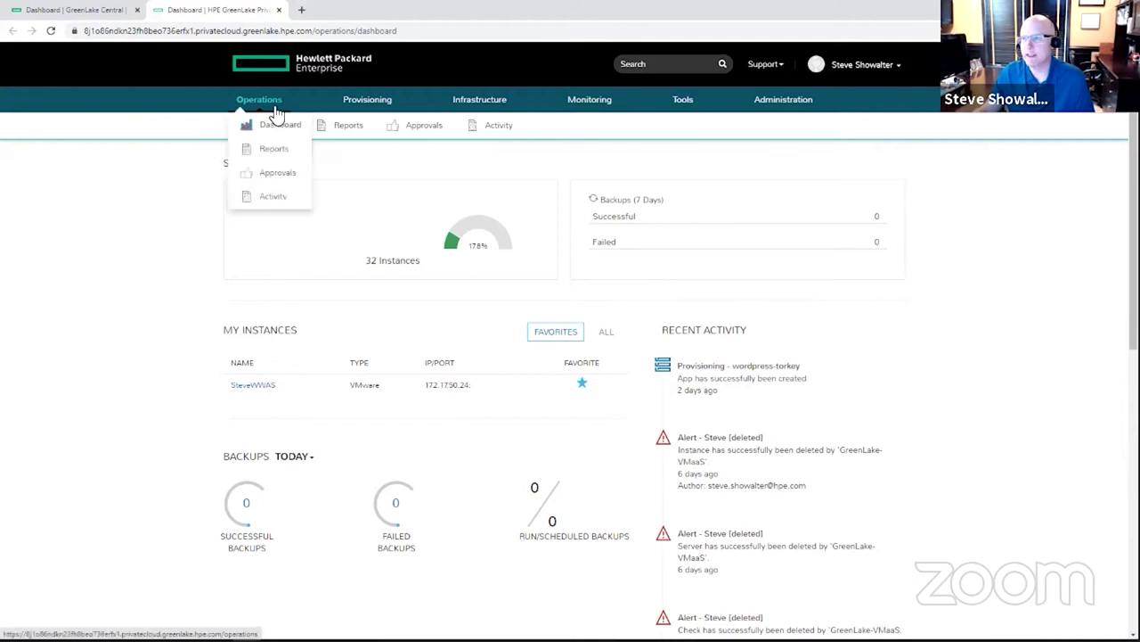
mouse_move(467, 107)
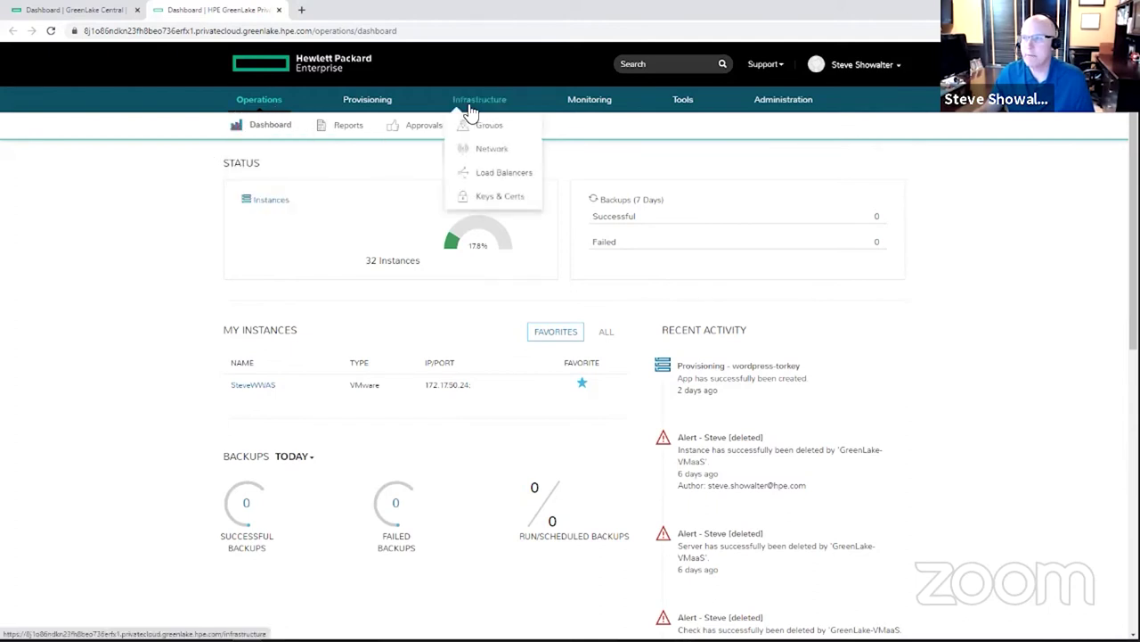
left_click(483, 131)
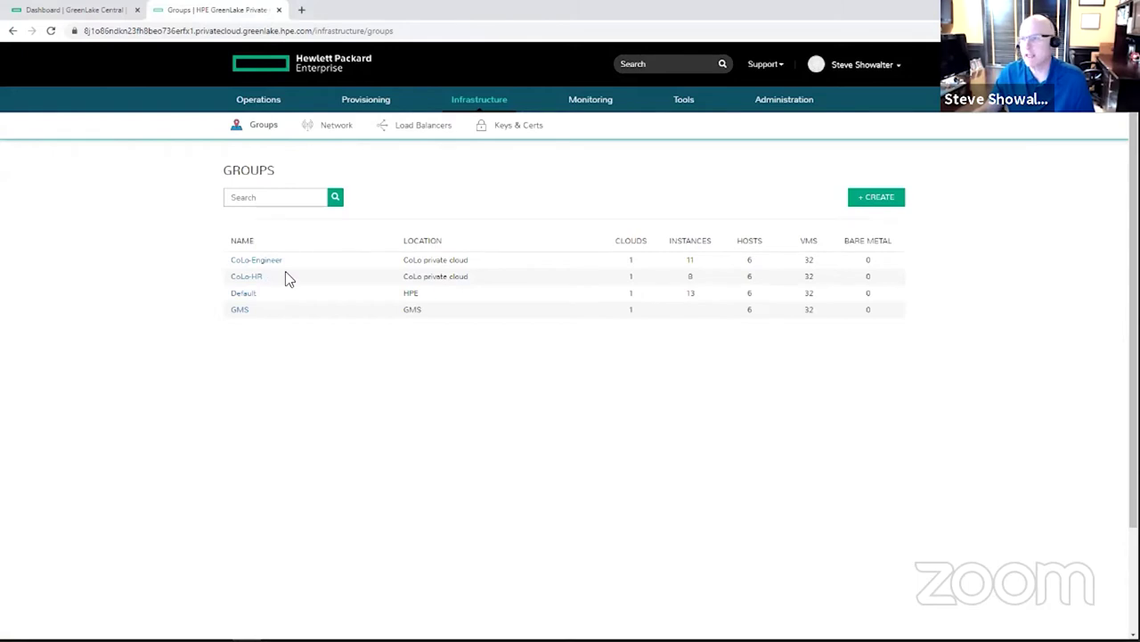
View the infrastructure pages for networks, routers, IP pools, load balancers and key pairs.
left_click(331, 129)
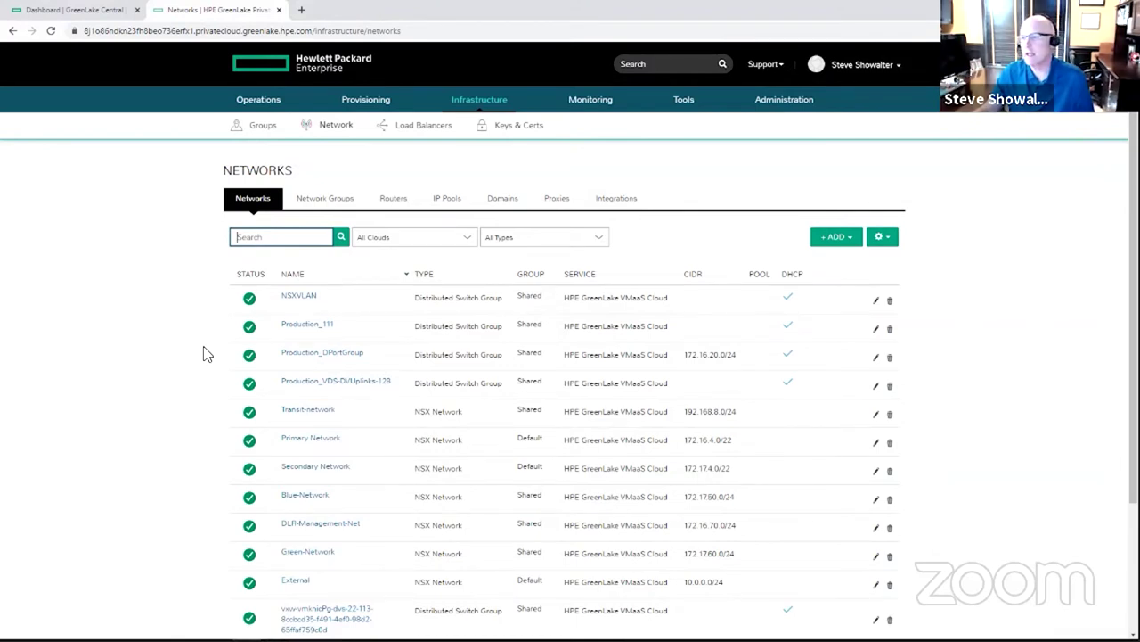
left_click(385, 205)
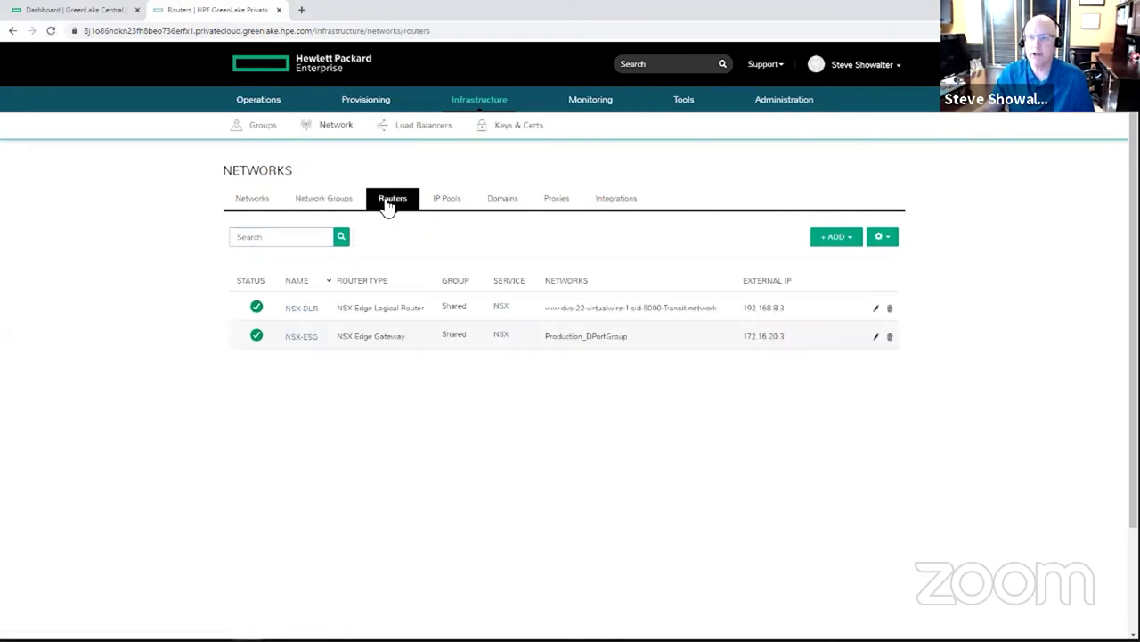
left_click(445, 200)
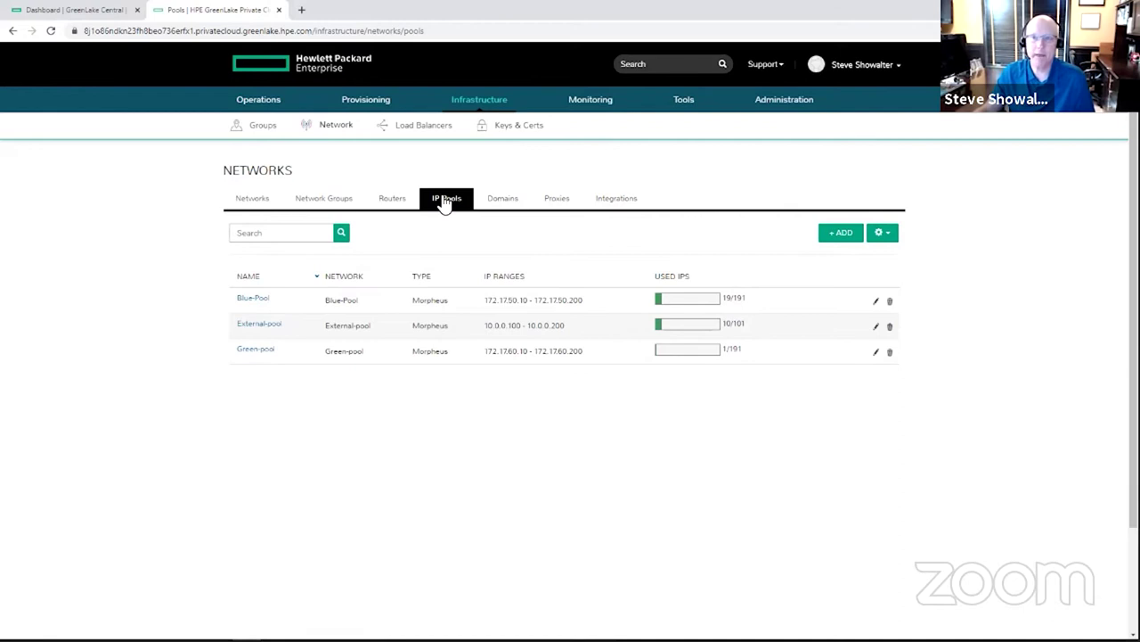
left_click(419, 129)
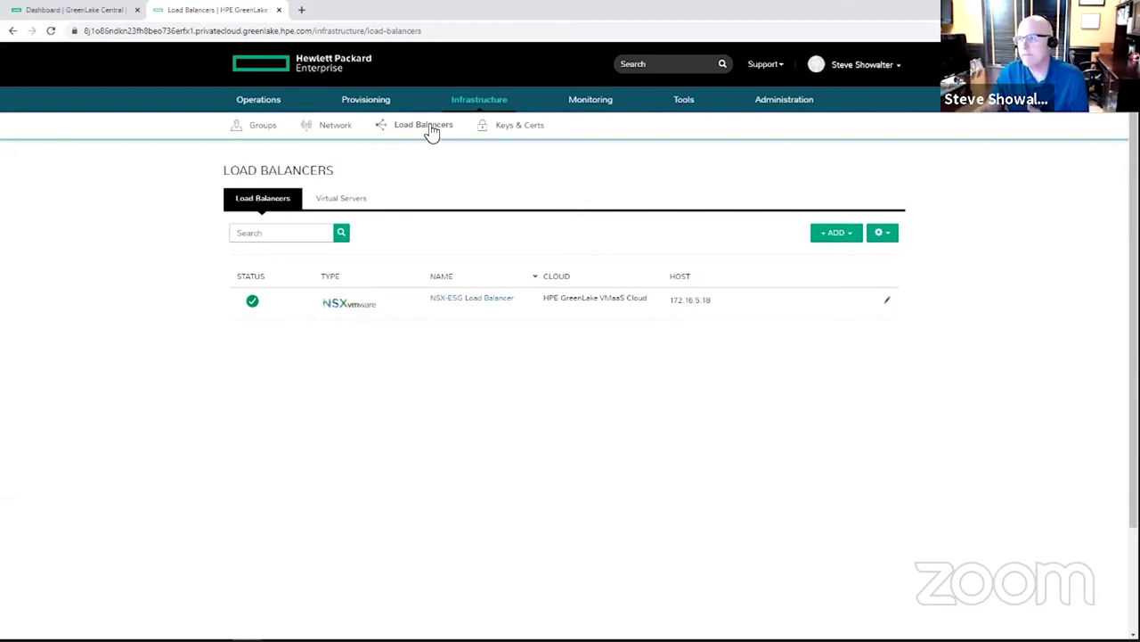
left_click(516, 130)
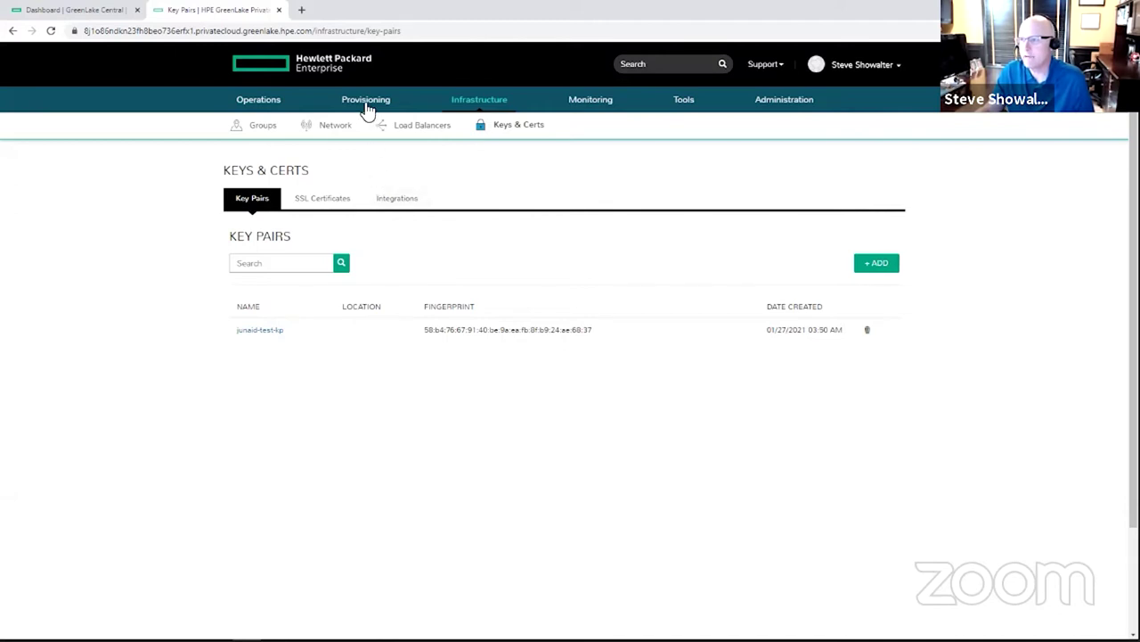
View the provisioning pages for virtual images, automation integrations and automation tasks.
mouse_move(362, 108)
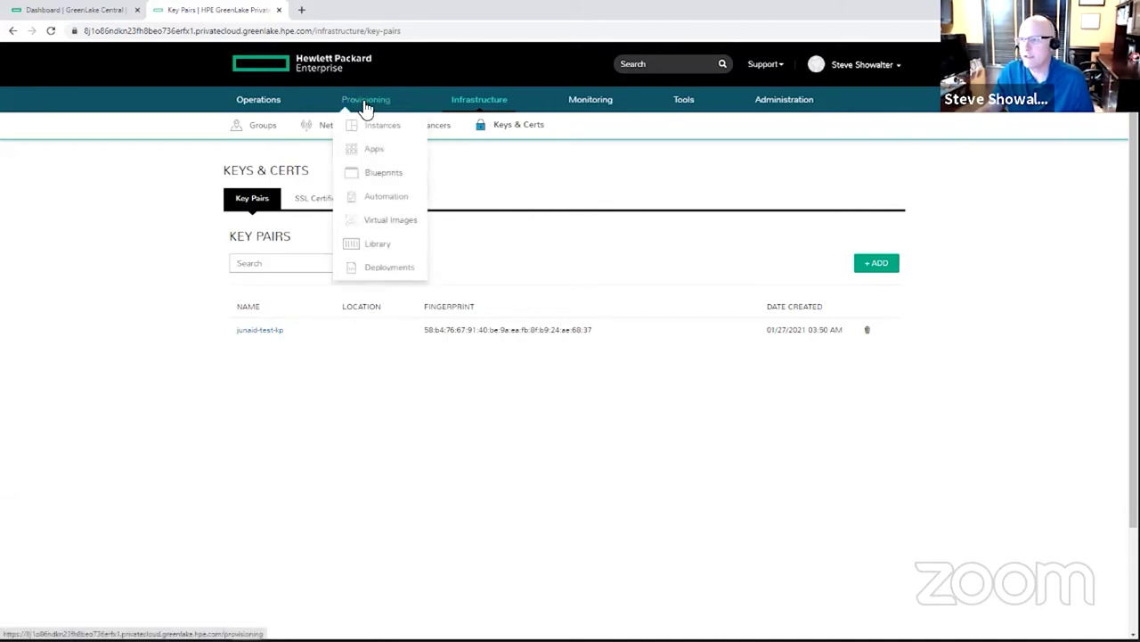
left_click(373, 228)
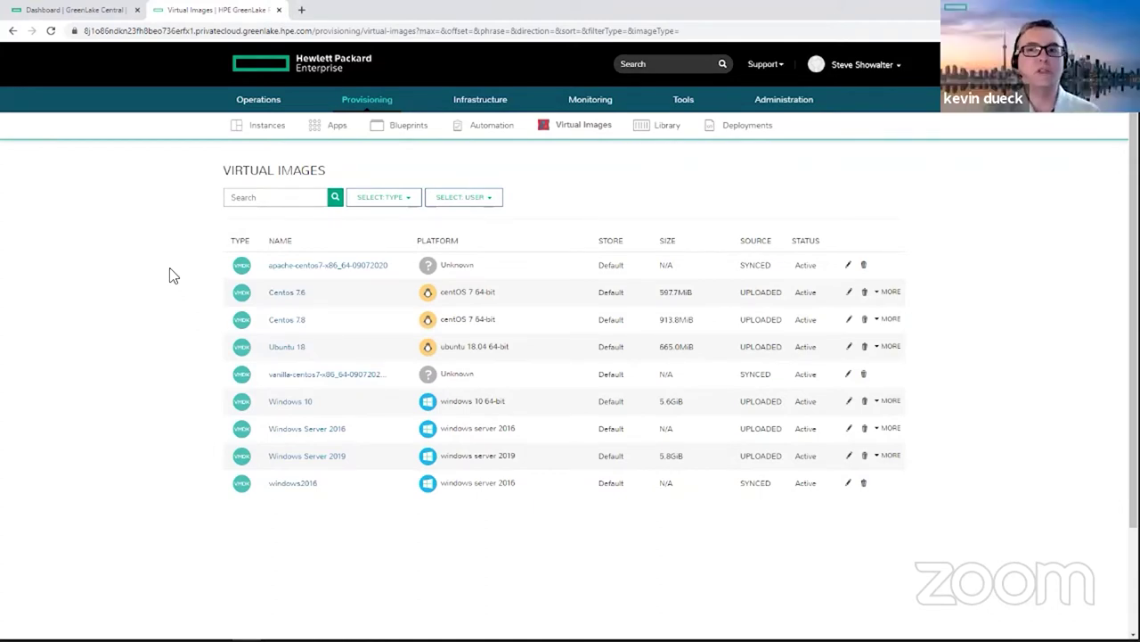
mouse_move(358, 115)
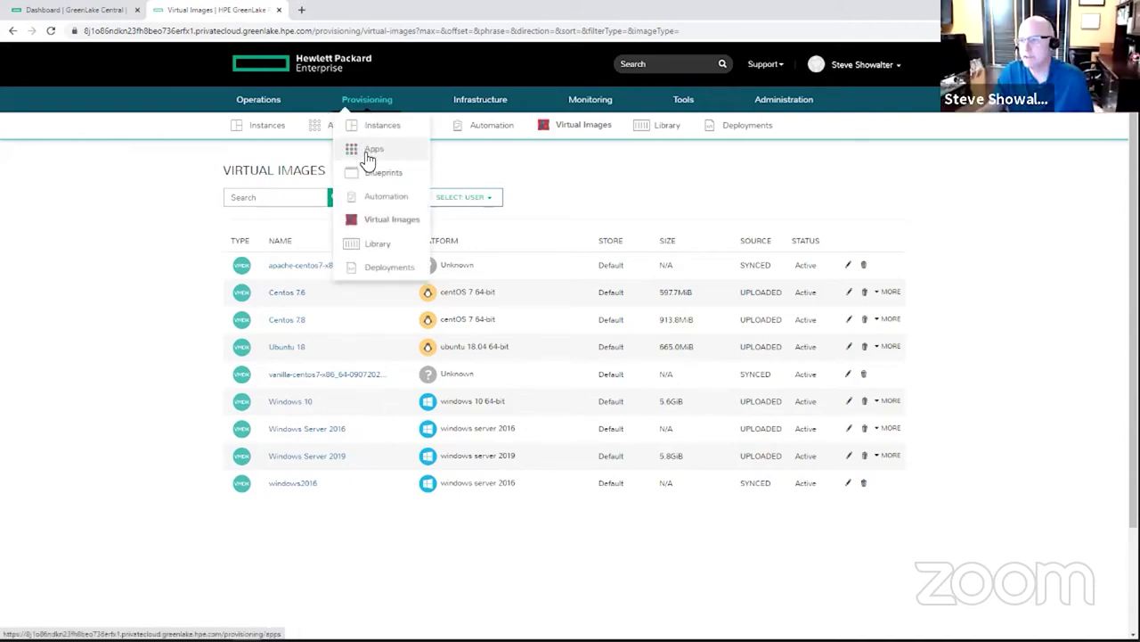
left_click(381, 201)
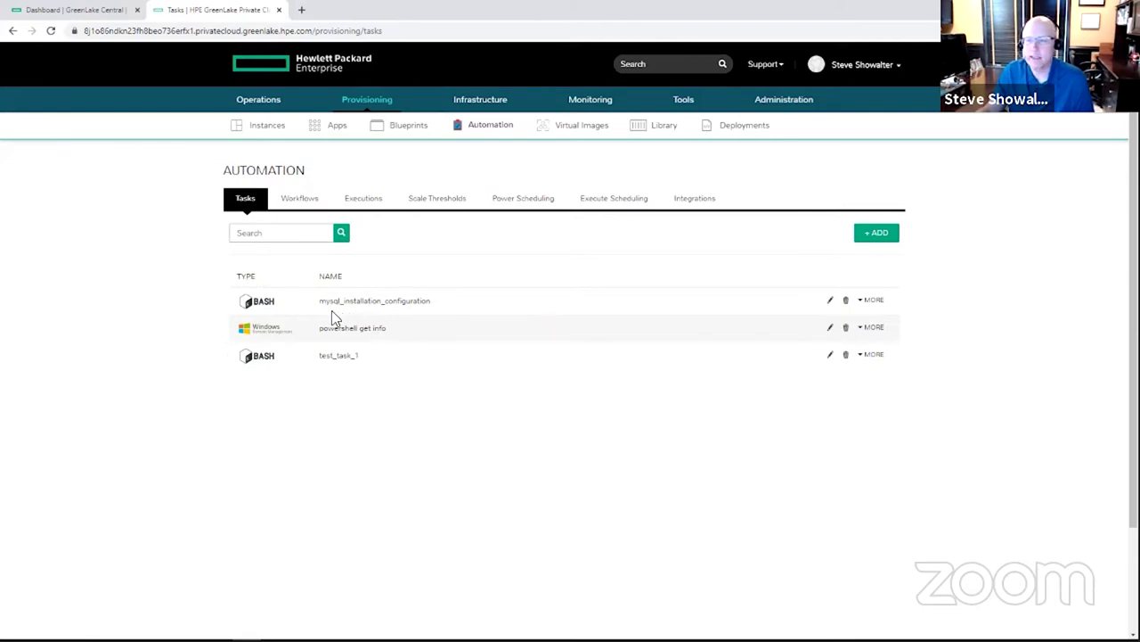
left_click(684, 204)
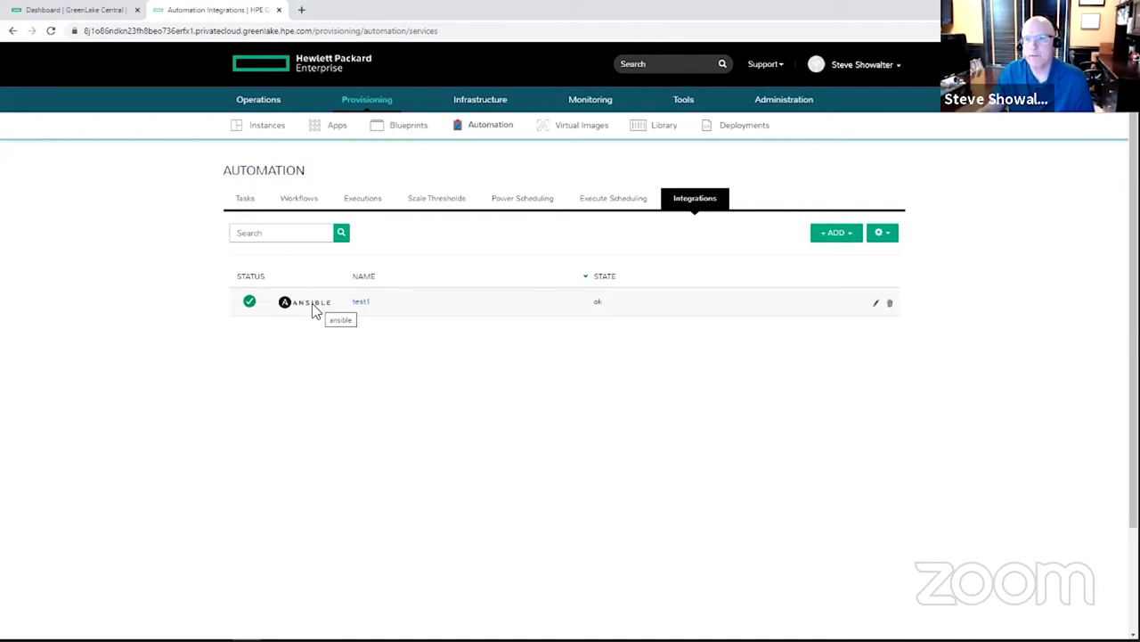
left_click(244, 200)
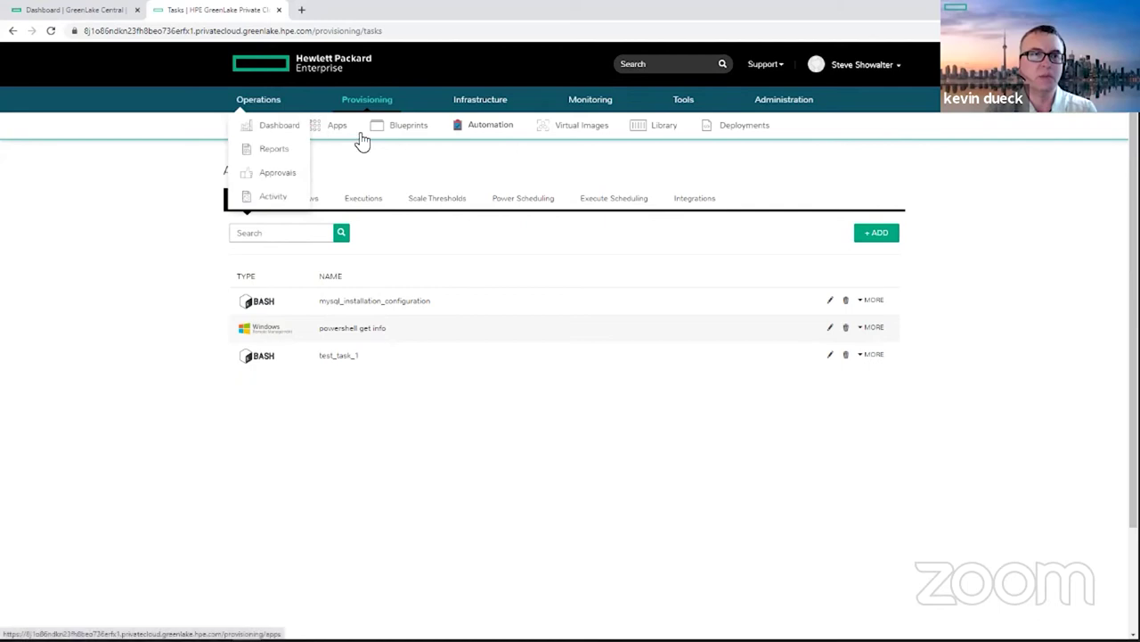
View the administration pages for roles, plans and pricing, and policies.
mouse_move(371, 117)
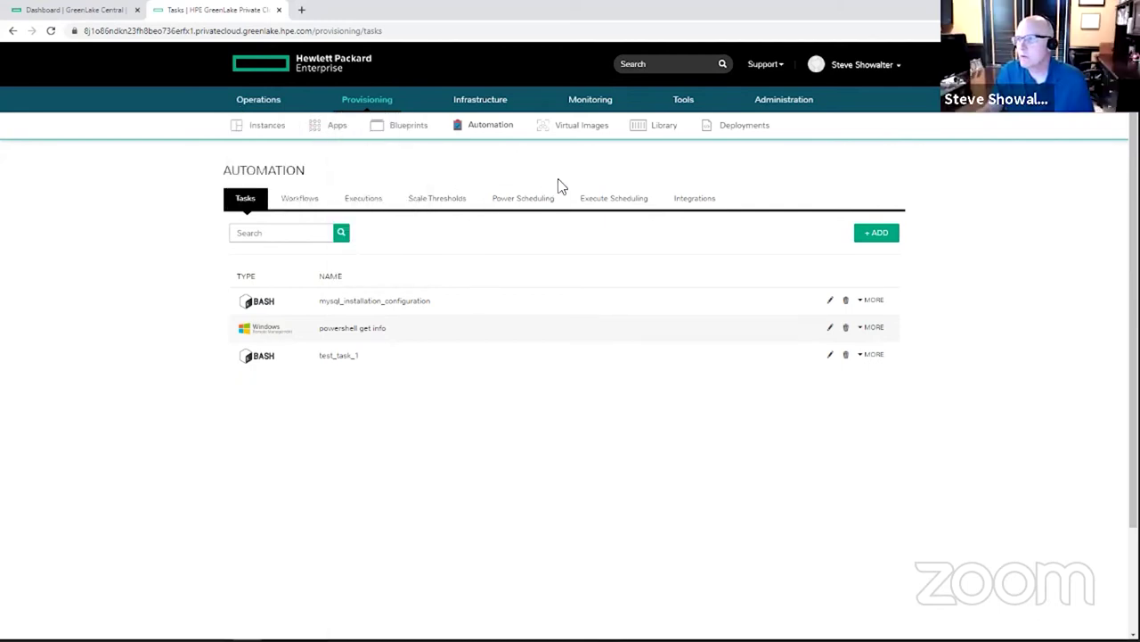
mouse_move(784, 107)
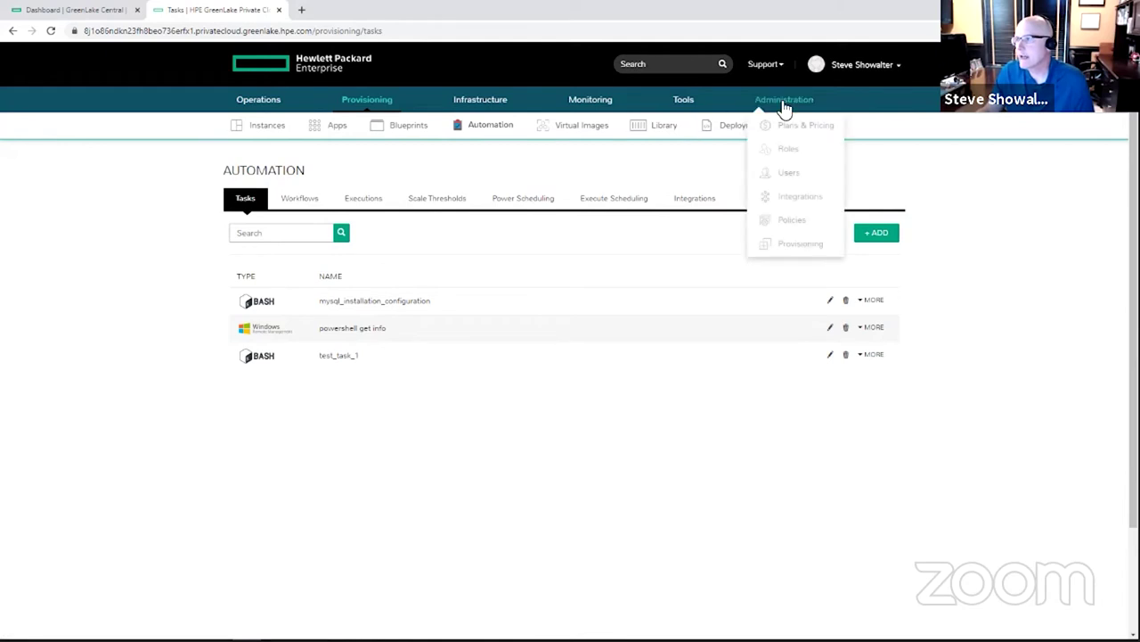
left_click(779, 153)
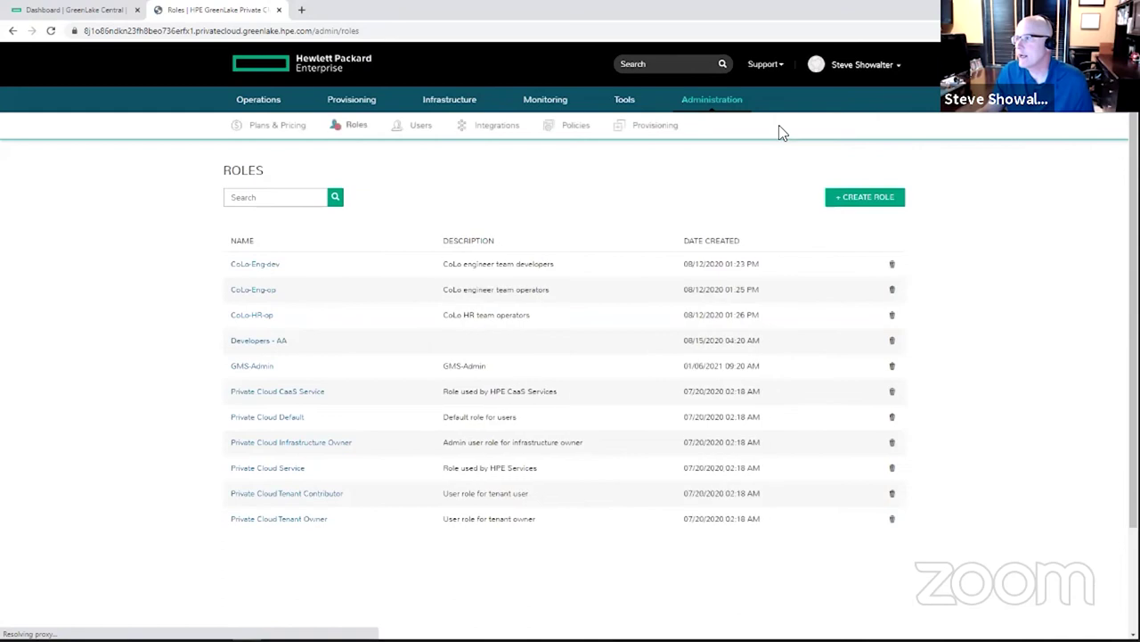
mouse_move(777, 110)
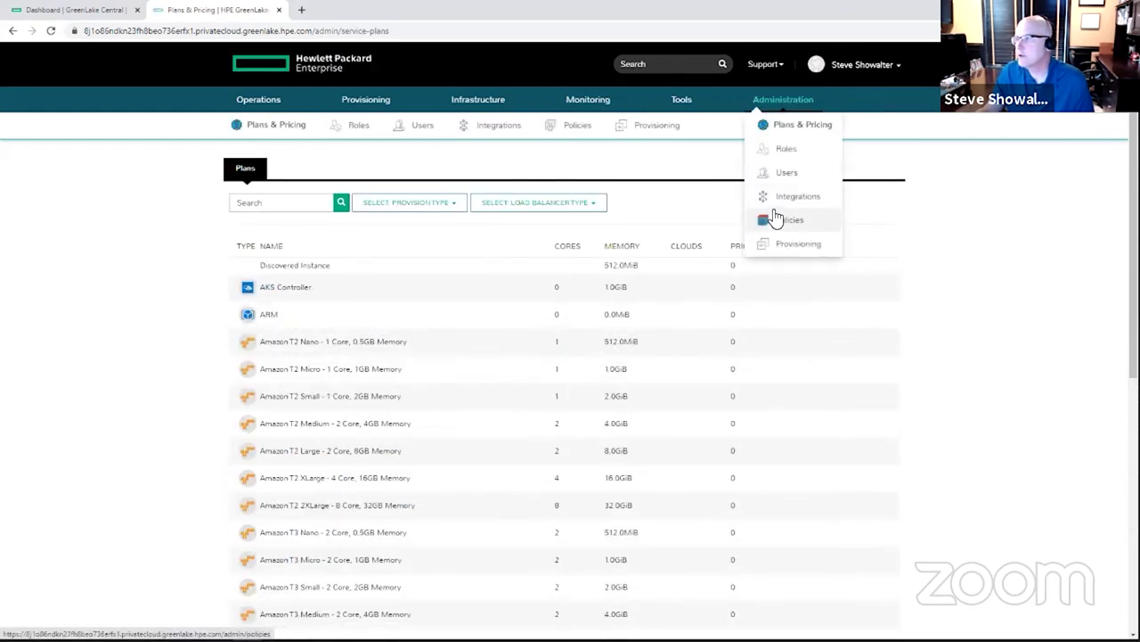
left_click(777, 220)
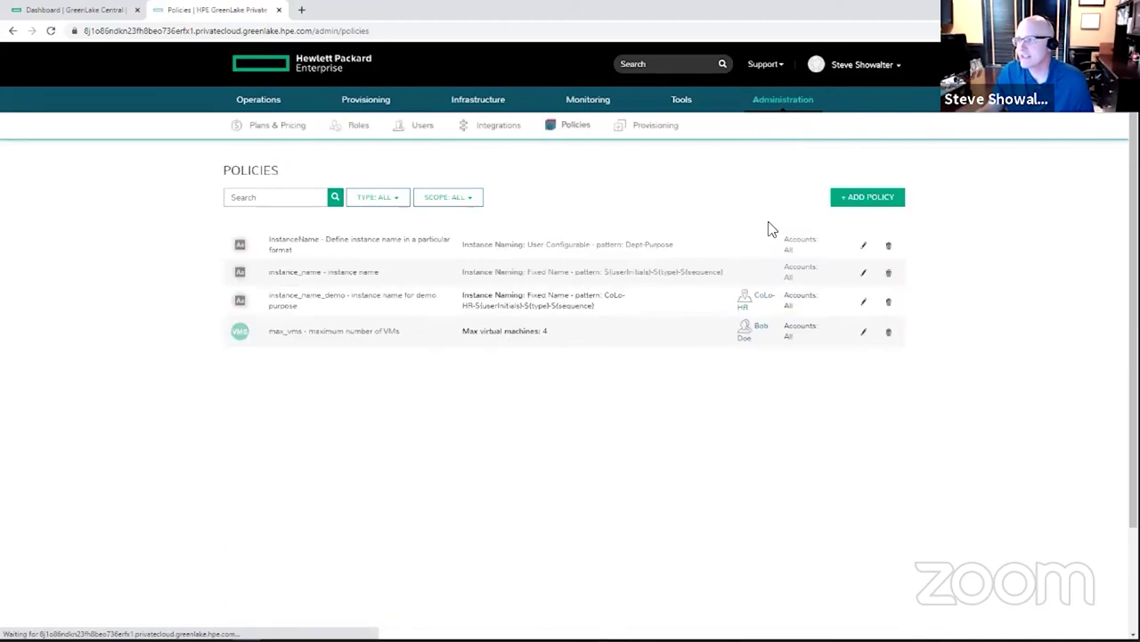
Examine the available policy types, the Tags policy settings and the scope options in a new policy form, closing it without saving.
left_click(872, 199)
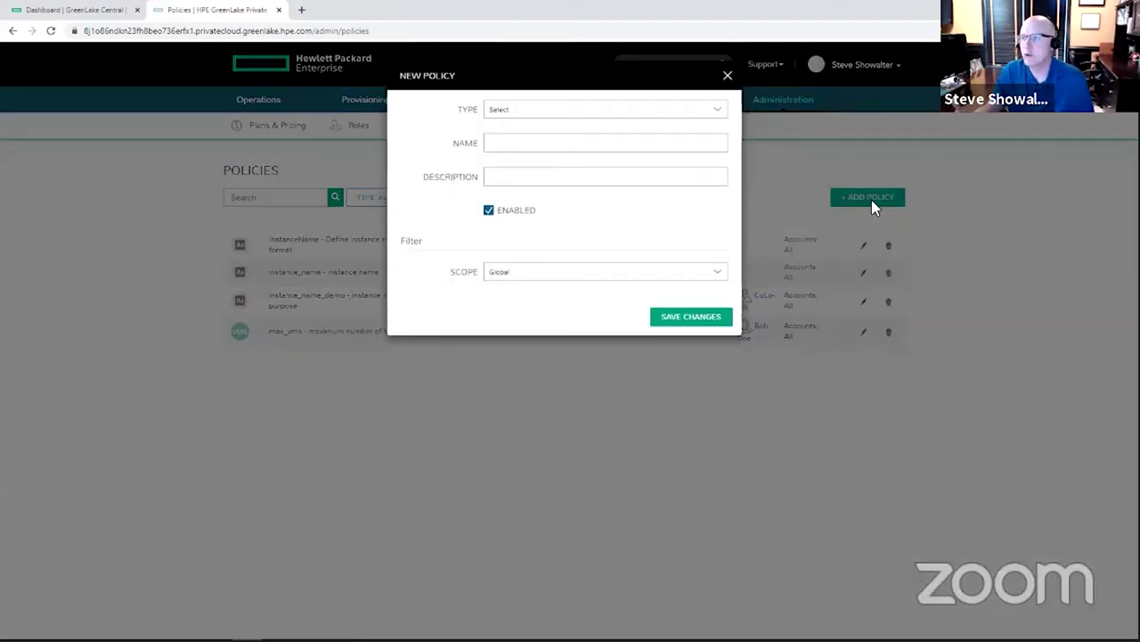
left_click(540, 114)
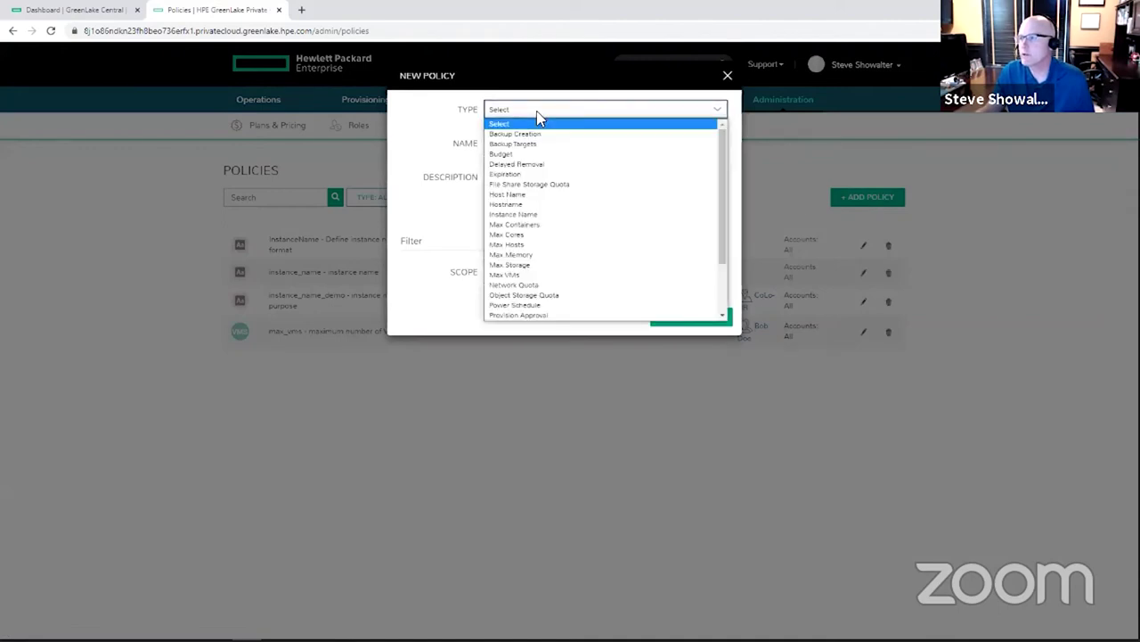
scroll(521, 260, "down", 3)
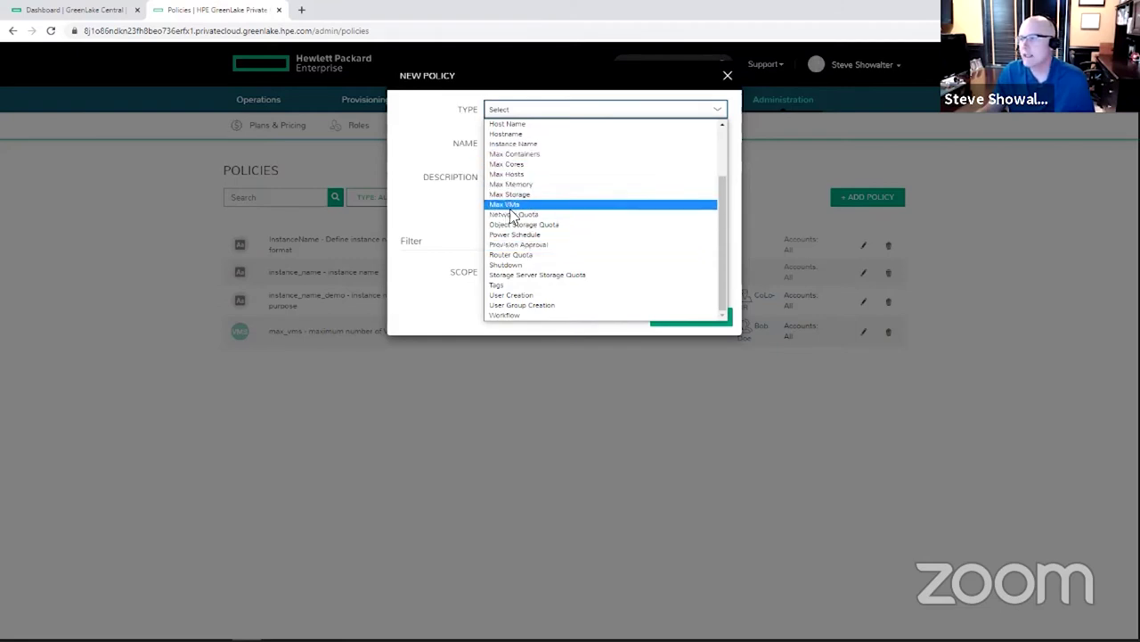
scroll(522, 191, "up", 2)
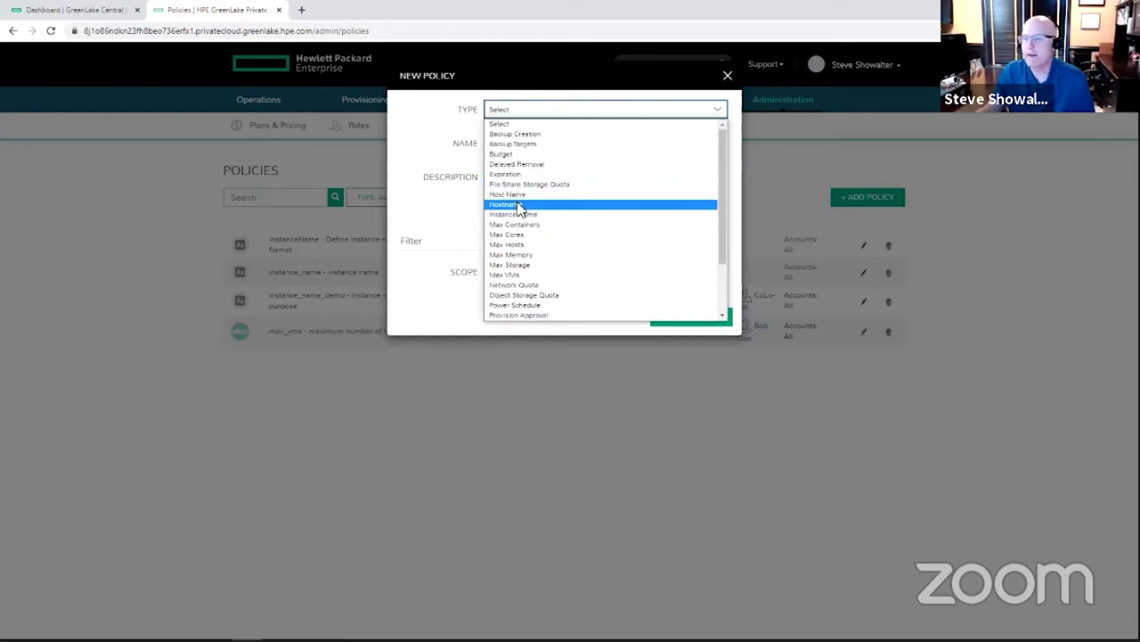
scroll(521, 207, "down", 2)
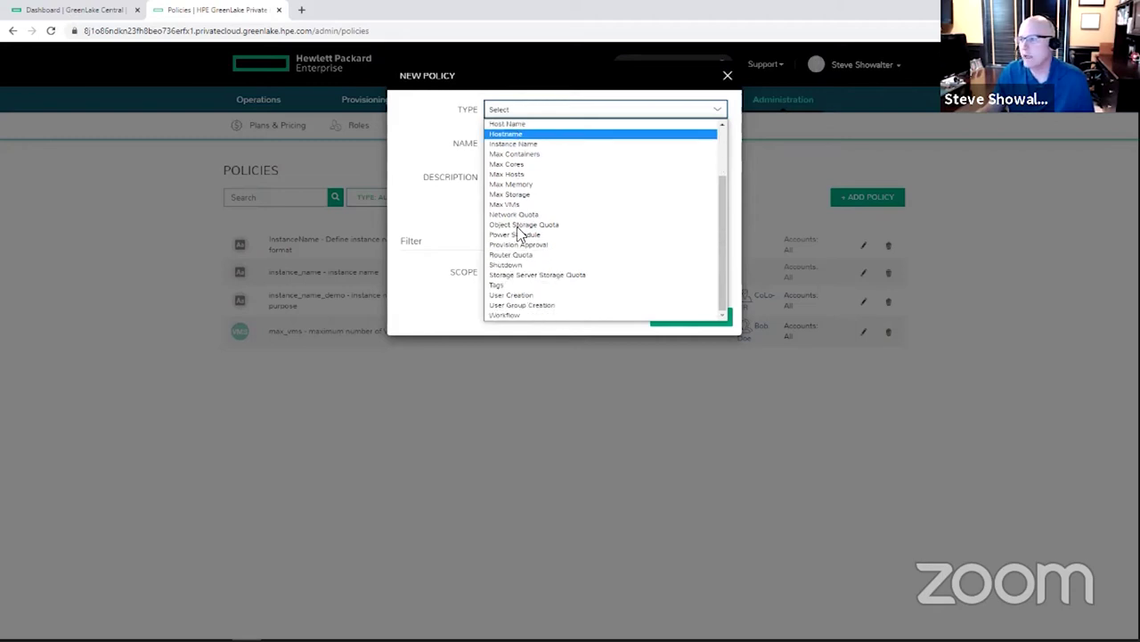
left_click(508, 288)
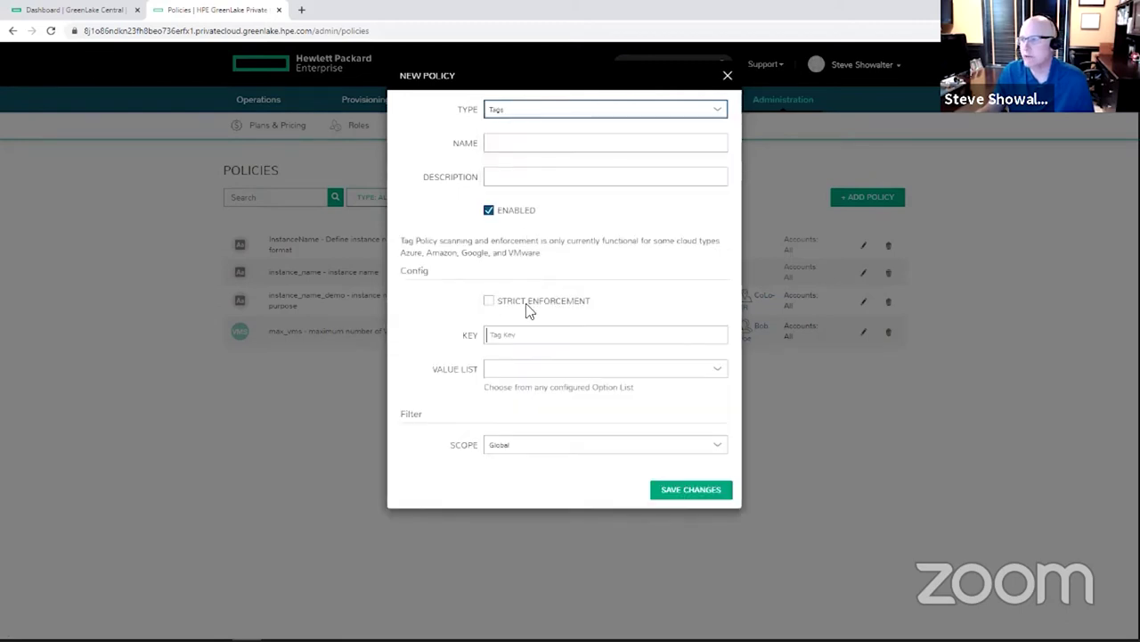
left_click(519, 444)
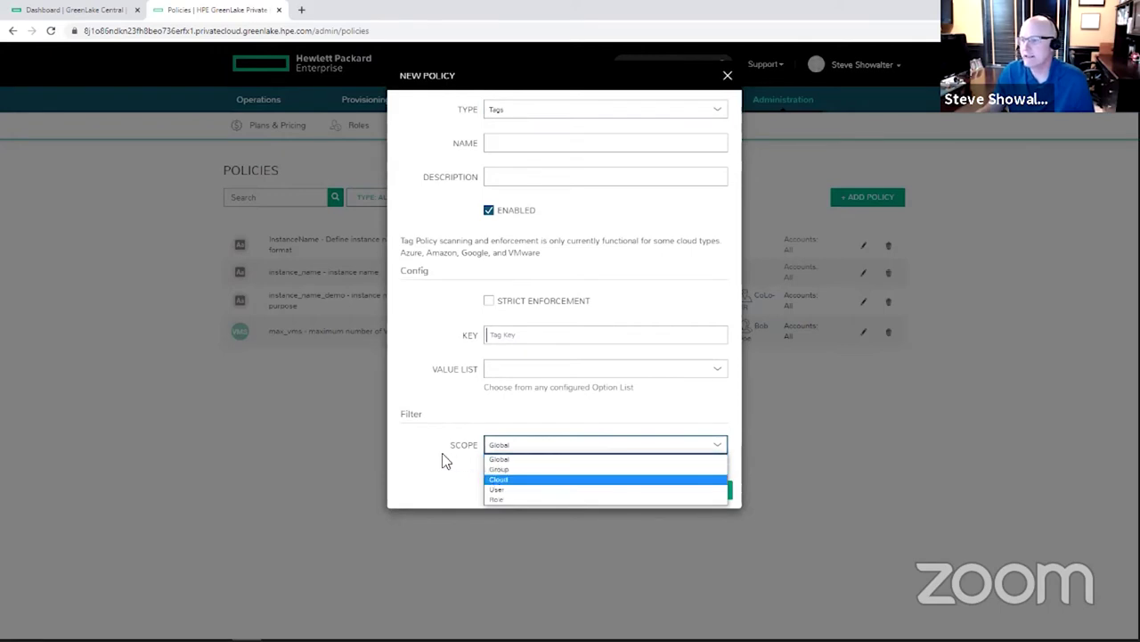
left_click(728, 79)
left_click(728, 78)
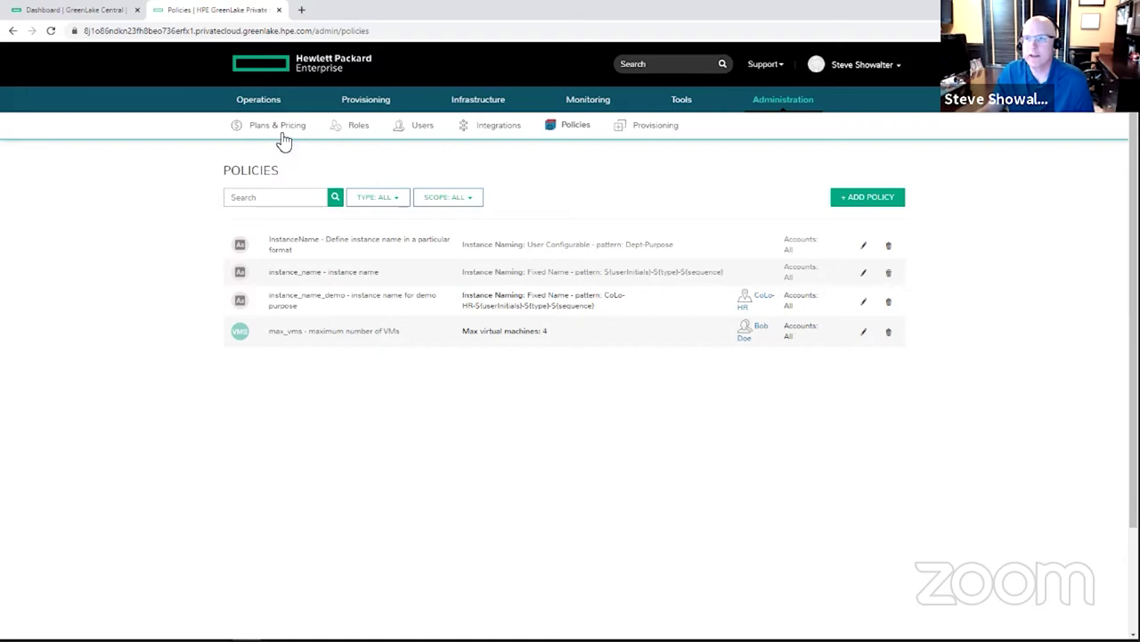
Open the list of provisioned instances in the private cloud console.
left_click(258, 99)
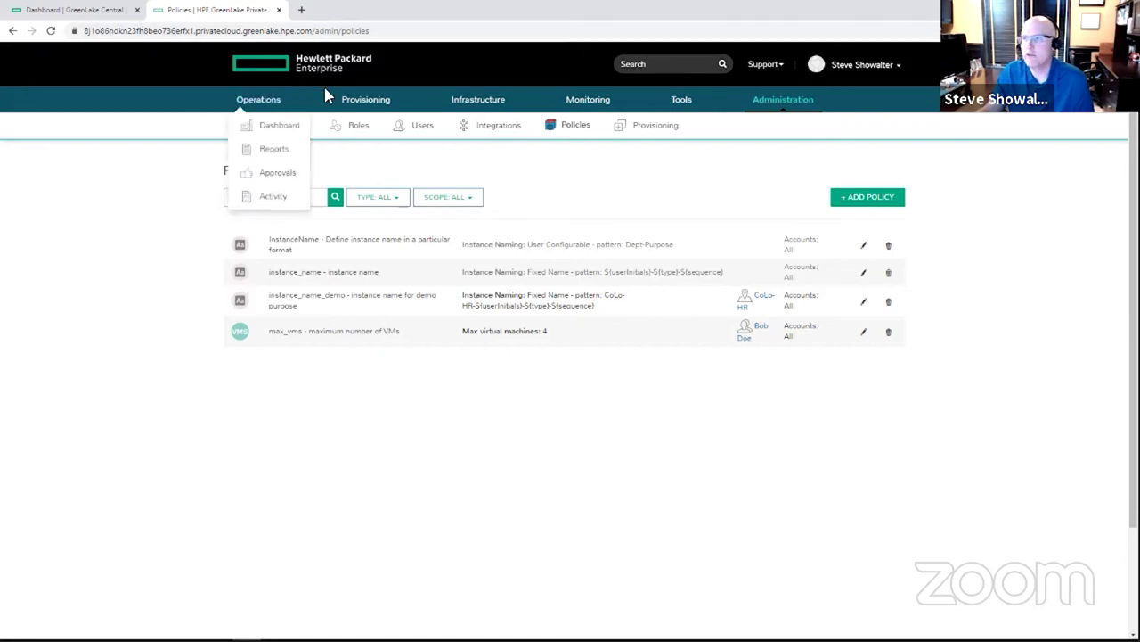
mouse_move(352, 103)
left_click(369, 128)
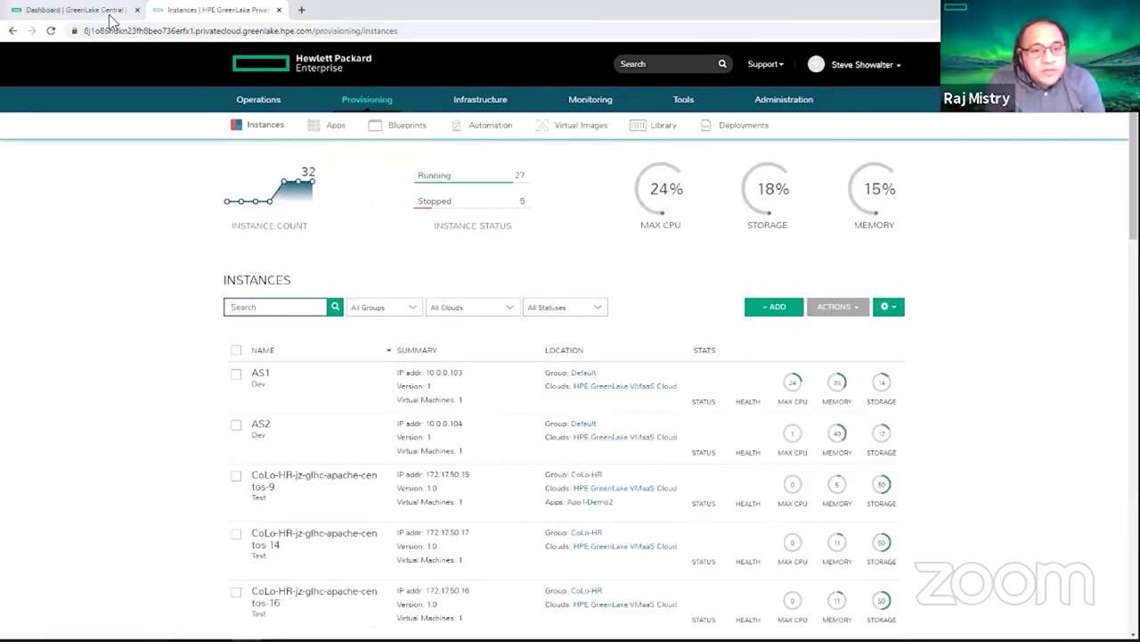
Return to the GreenLake Central dashboard and review the cost, capacity, billing and private cloud cards.
left_click(112, 11)
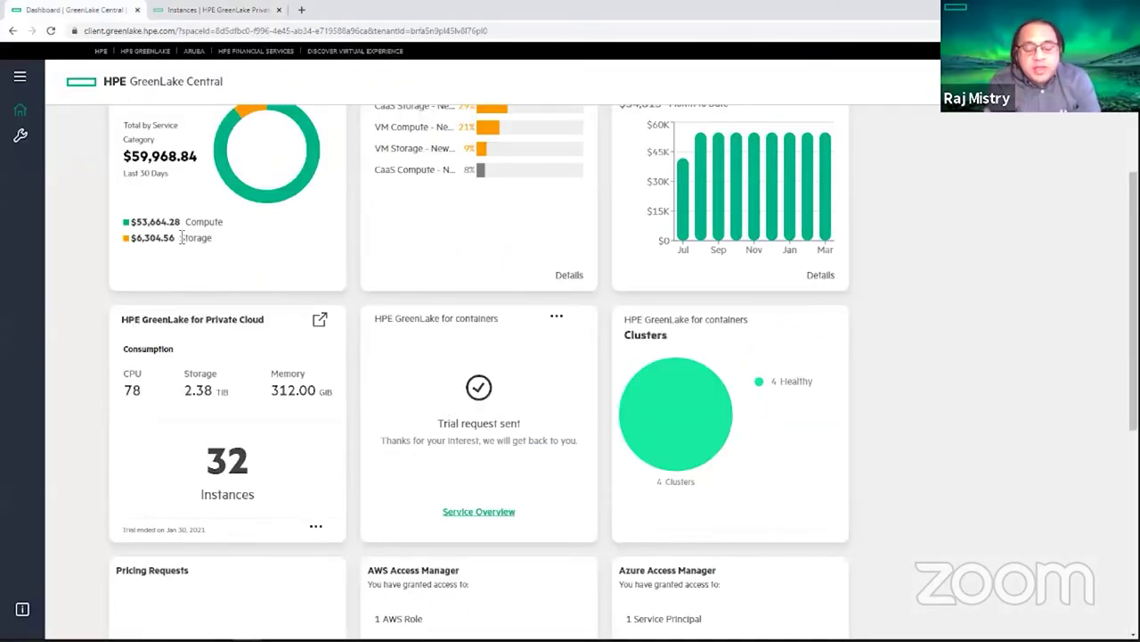
scroll(178, 234, "up", 2)
scroll(188, 248, "up", 1)
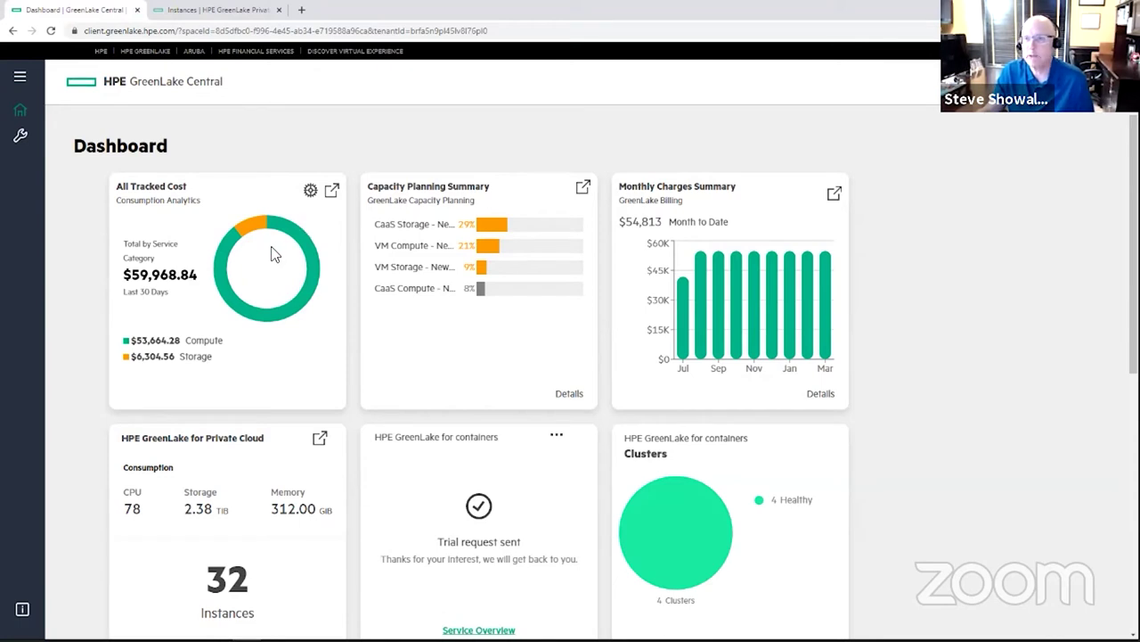
scroll(203, 401, "down", 1)
scroll(203, 407, "down", 1)
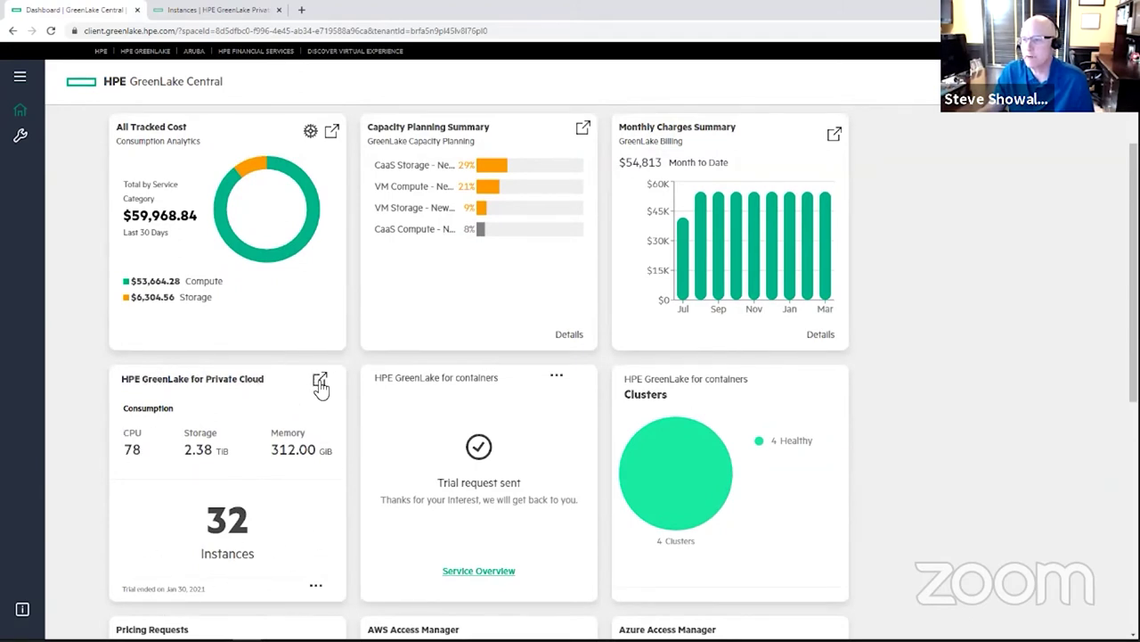
Start creating a new instance from the private cloud console's instances list, choosing VMware as the instance type.
left_click(228, 11)
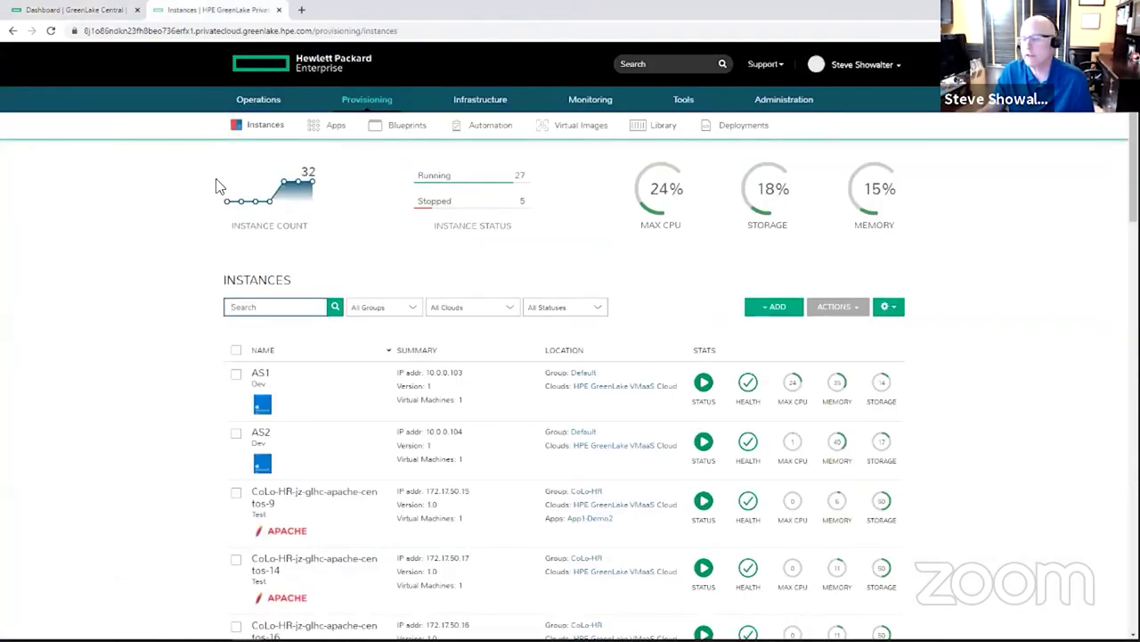
mouse_move(377, 111)
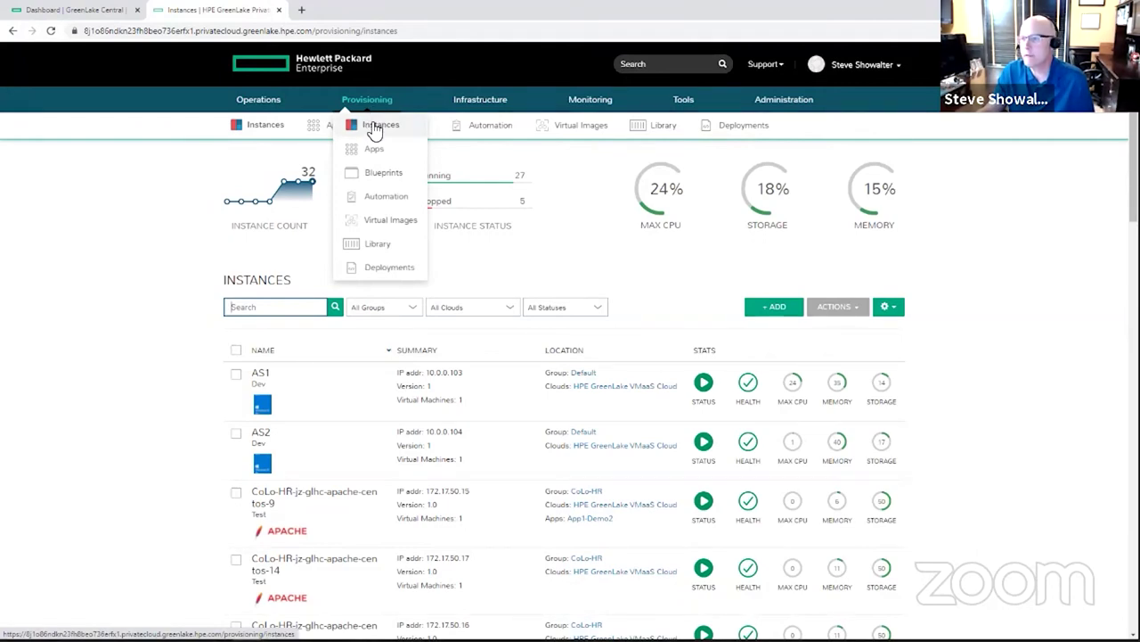
left_click(375, 128)
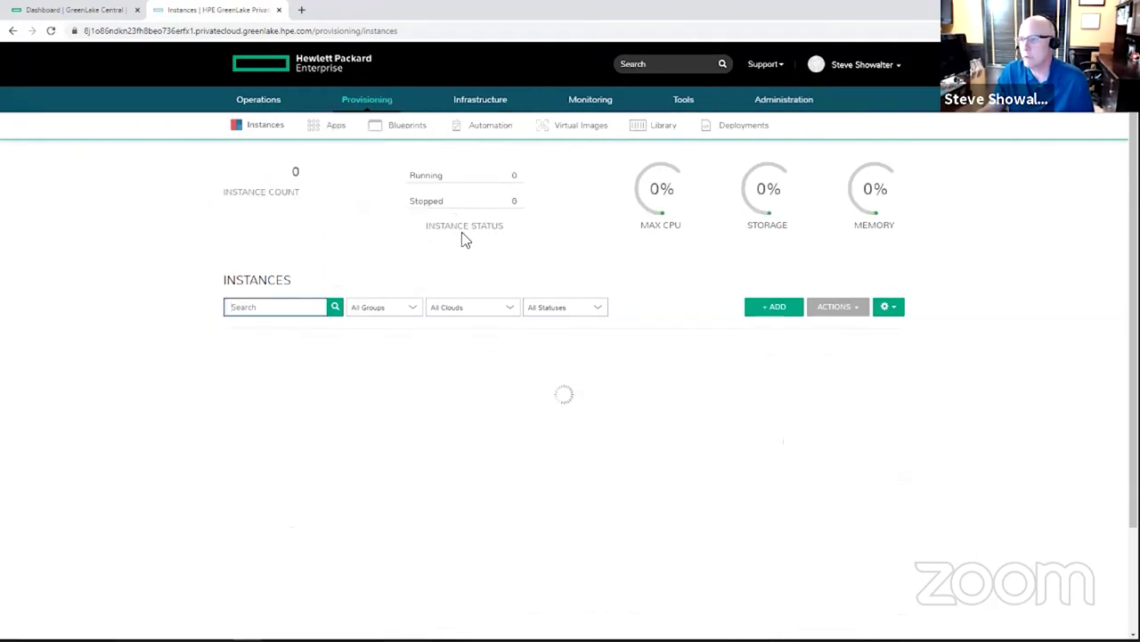
left_click(771, 314)
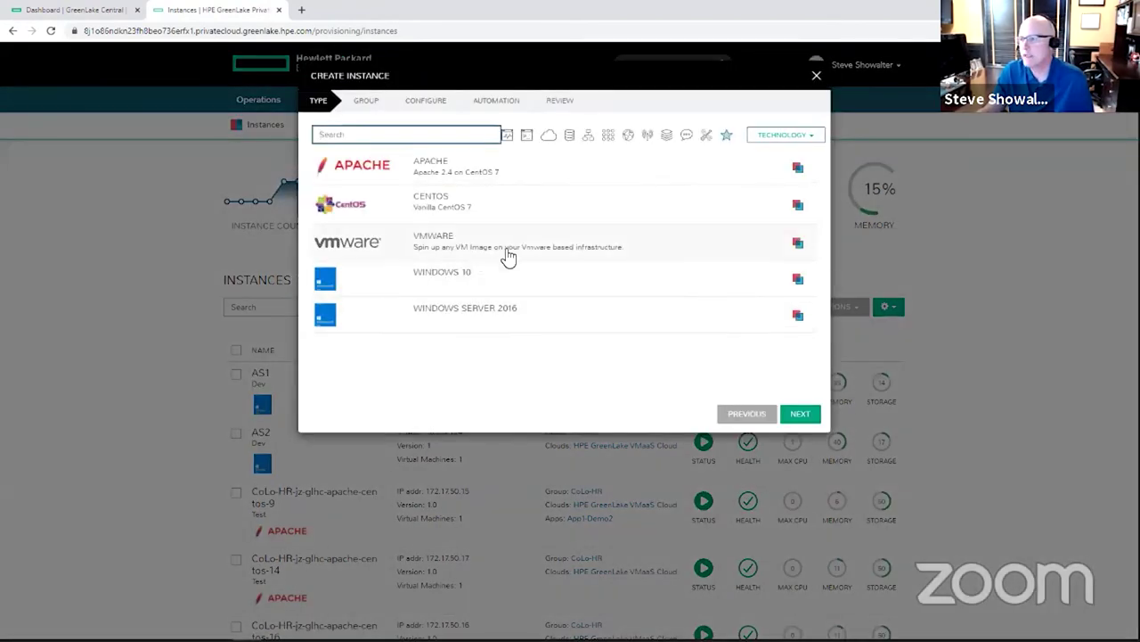
left_click(445, 251)
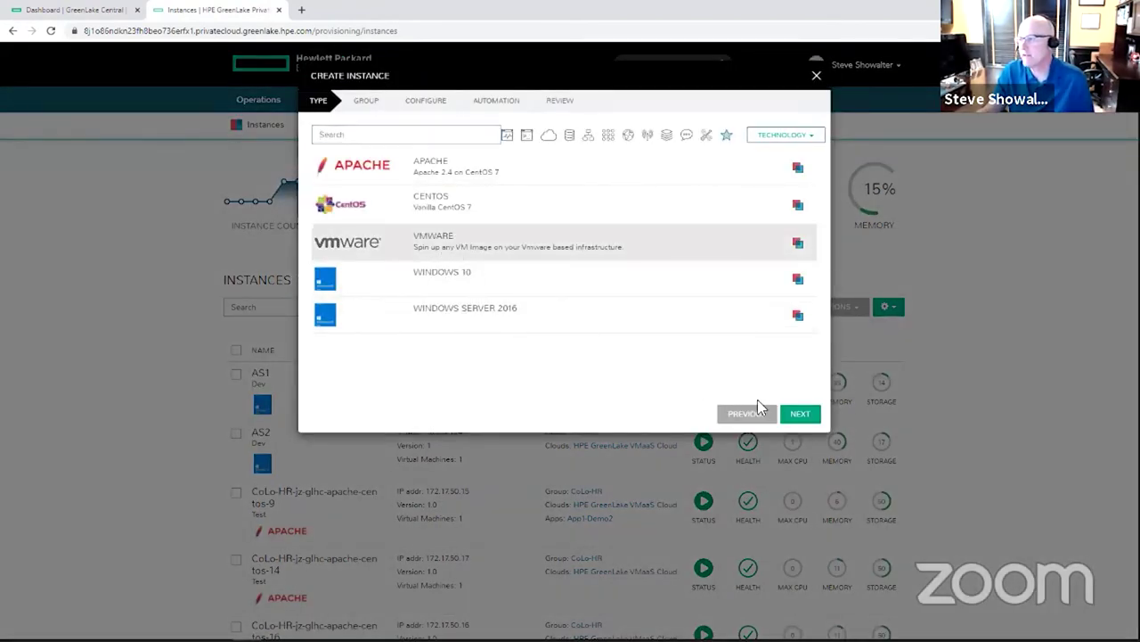
left_click(799, 415)
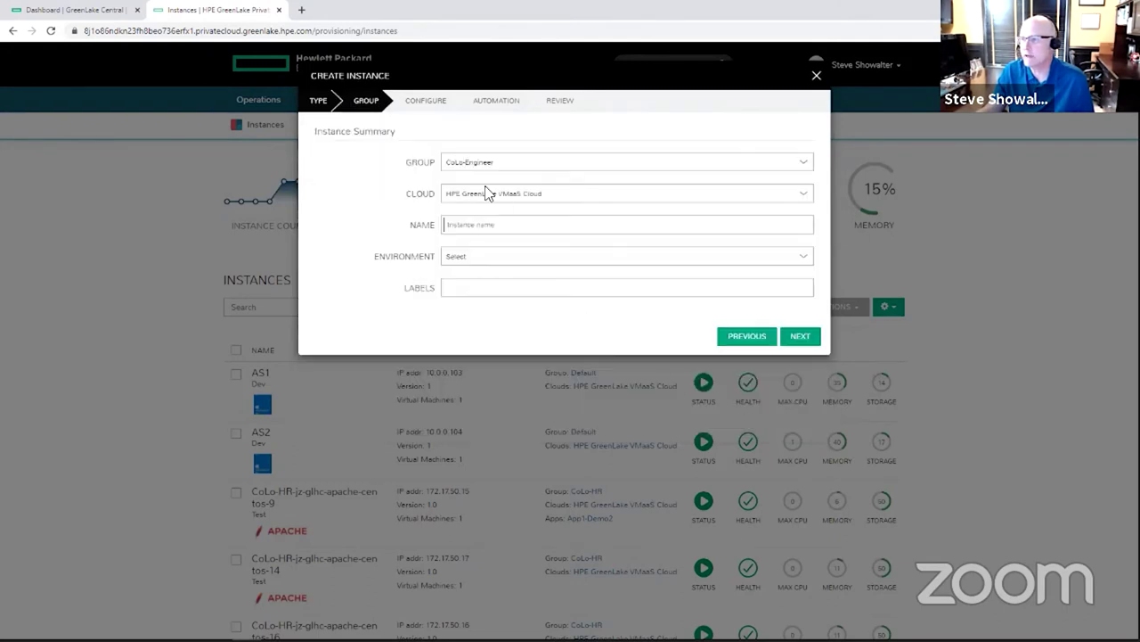
Assign the instance to the CoLo-Engineer group, enter a first name as the instance name, and set the environment to Staging.
left_click(478, 162)
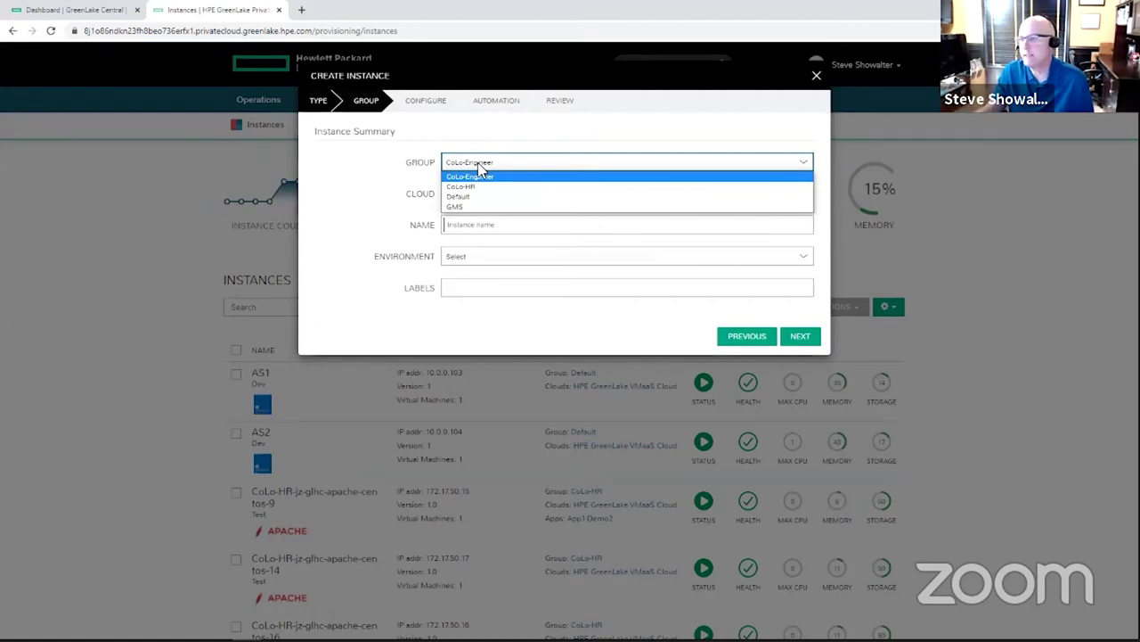
left_click(460, 178)
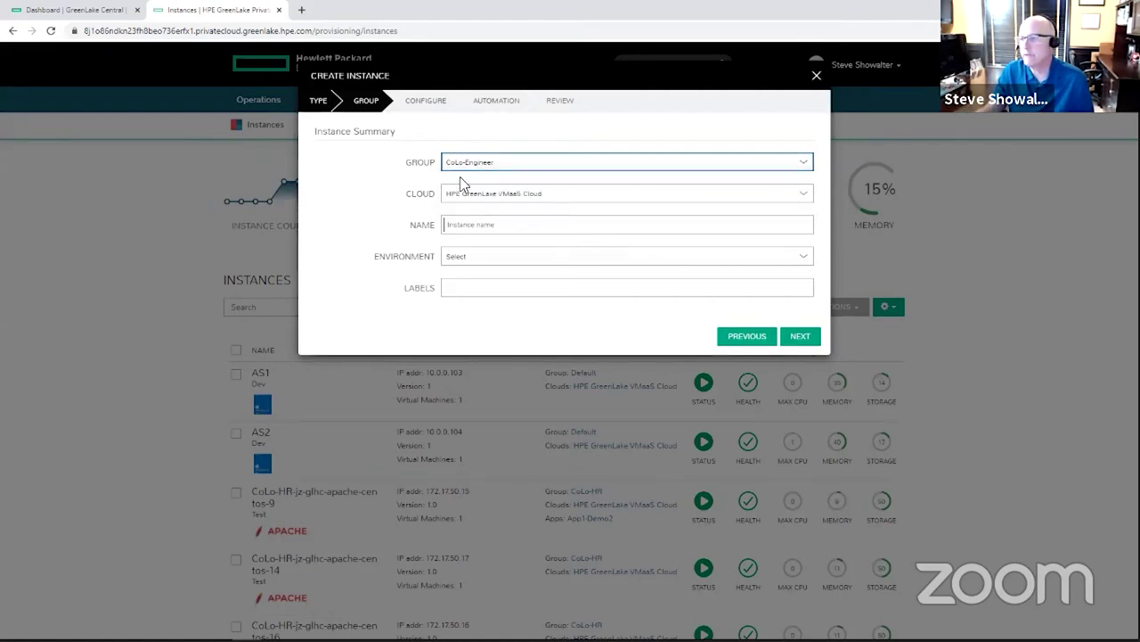
left_click(462, 224)
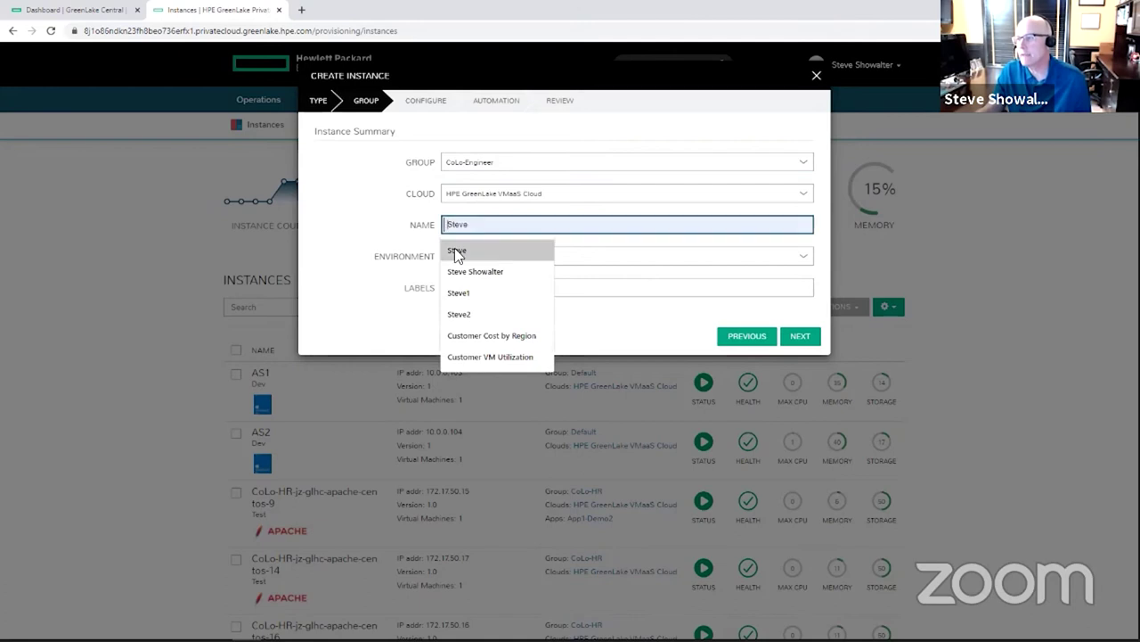
left_click(457, 250)
left_click(461, 258)
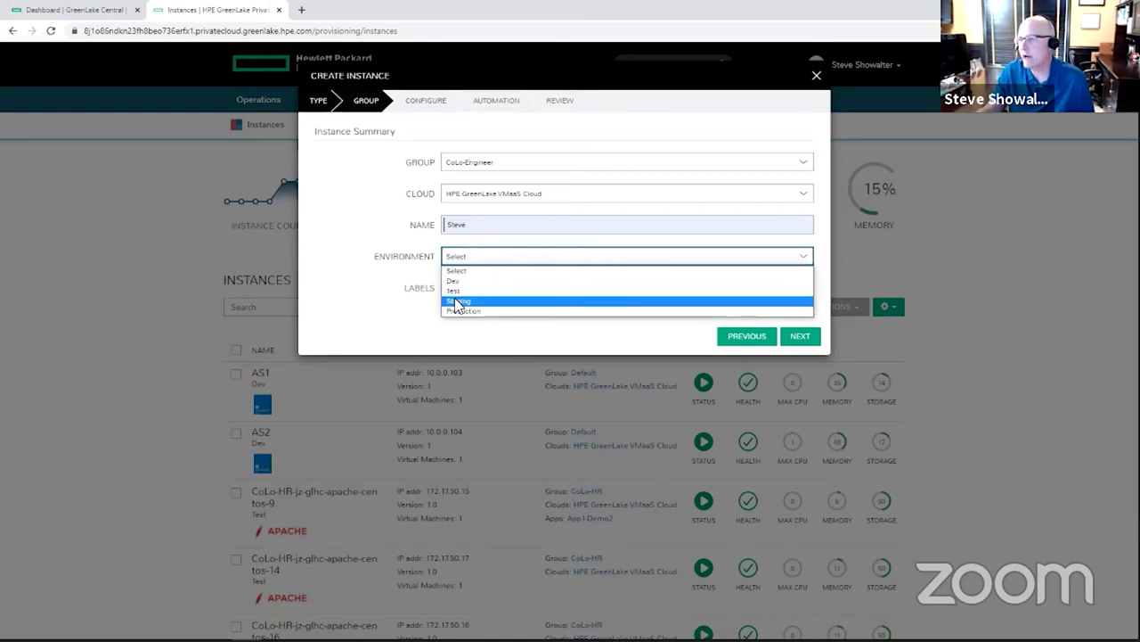
left_click(458, 302)
left_click(802, 337)
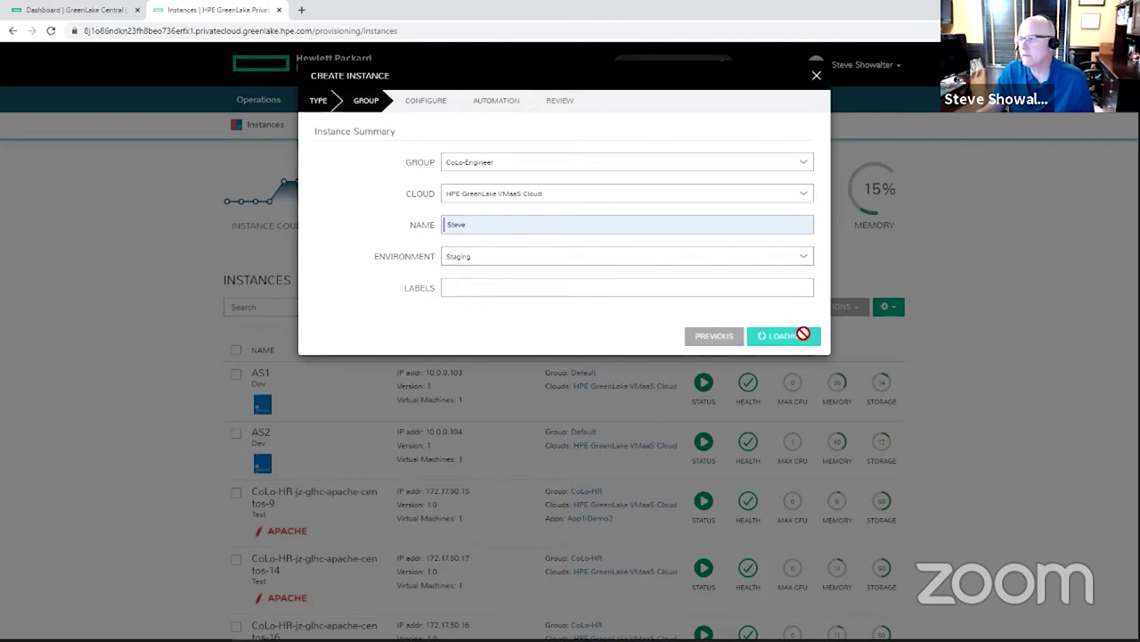
Configure the instance with the Centos 7.6 image, the G1-Large plan and the Blue-Network network.
left_click(461, 322)
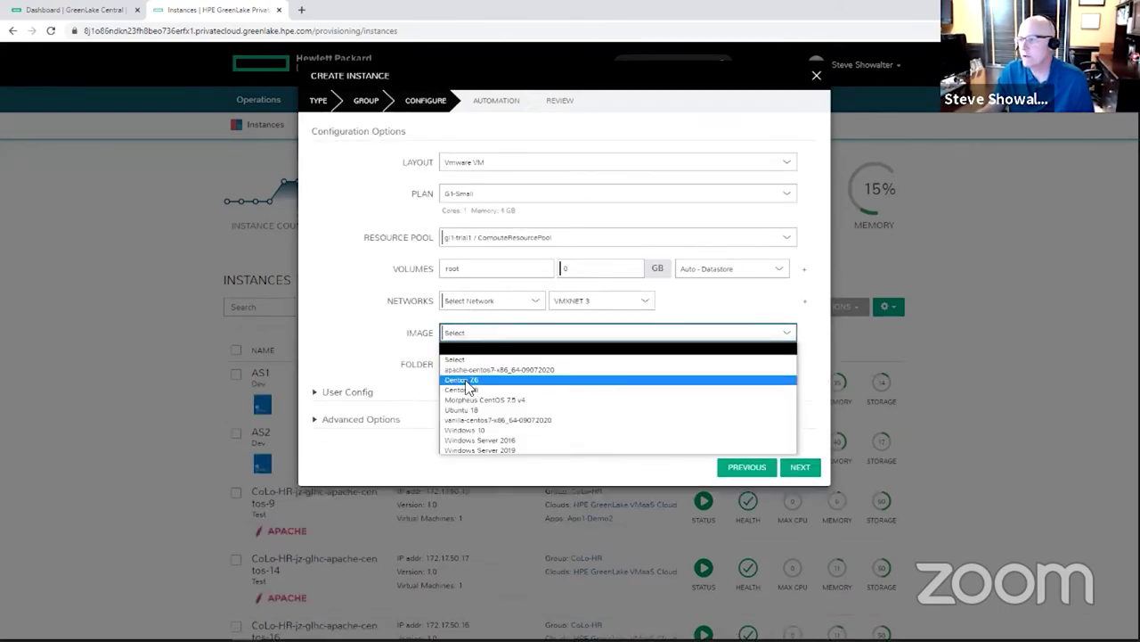
left_click(465, 380)
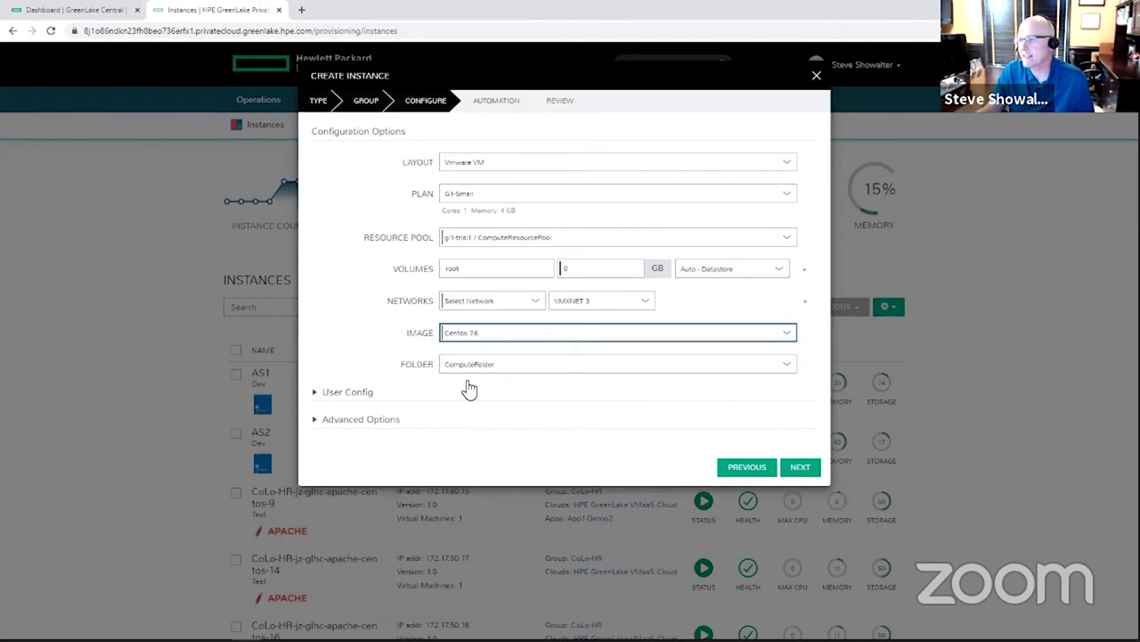
left_click(465, 194)
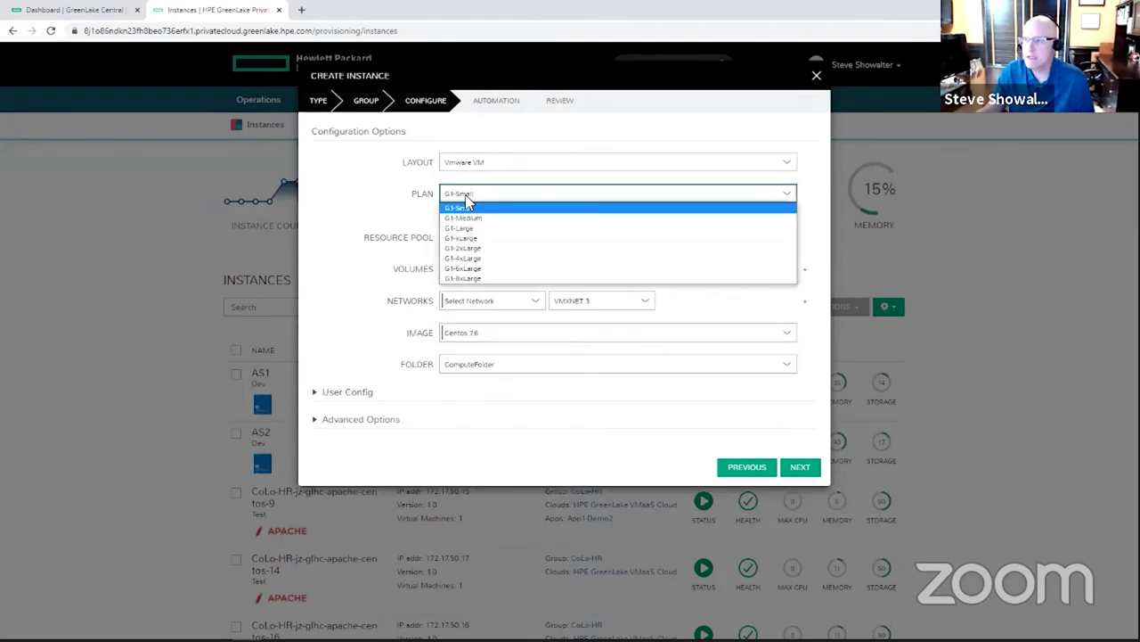
left_click(463, 229)
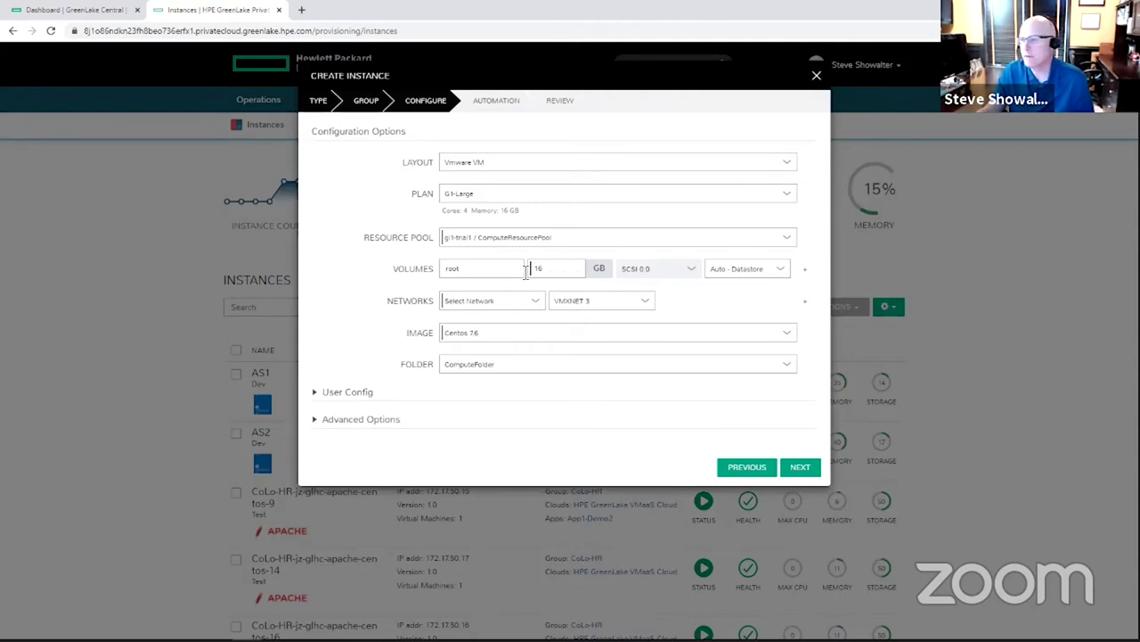
left_click(535, 303)
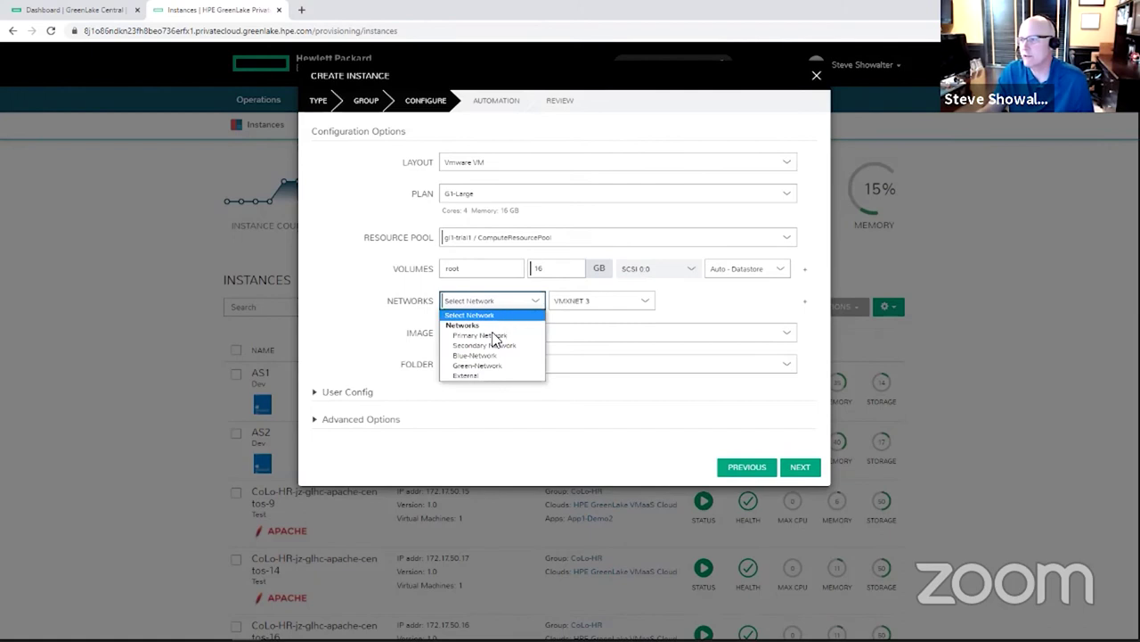
left_click(481, 362)
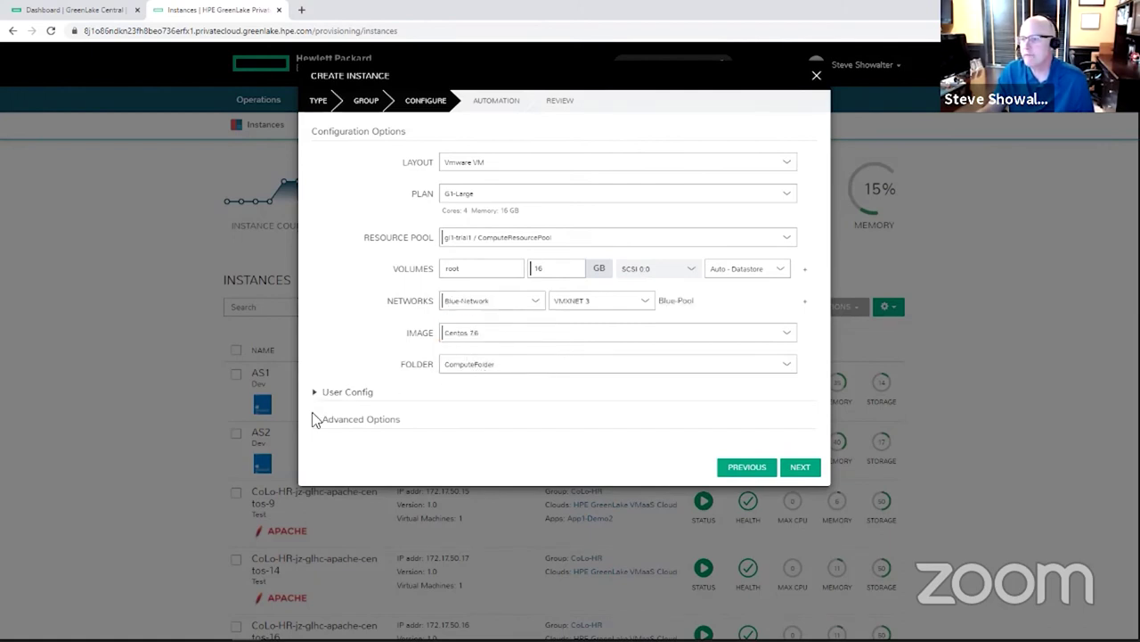
Add an Owner tag with the owner's first name in the instance's advanced options and continue to the automation settings.
scroll(436, 403, "down", 3)
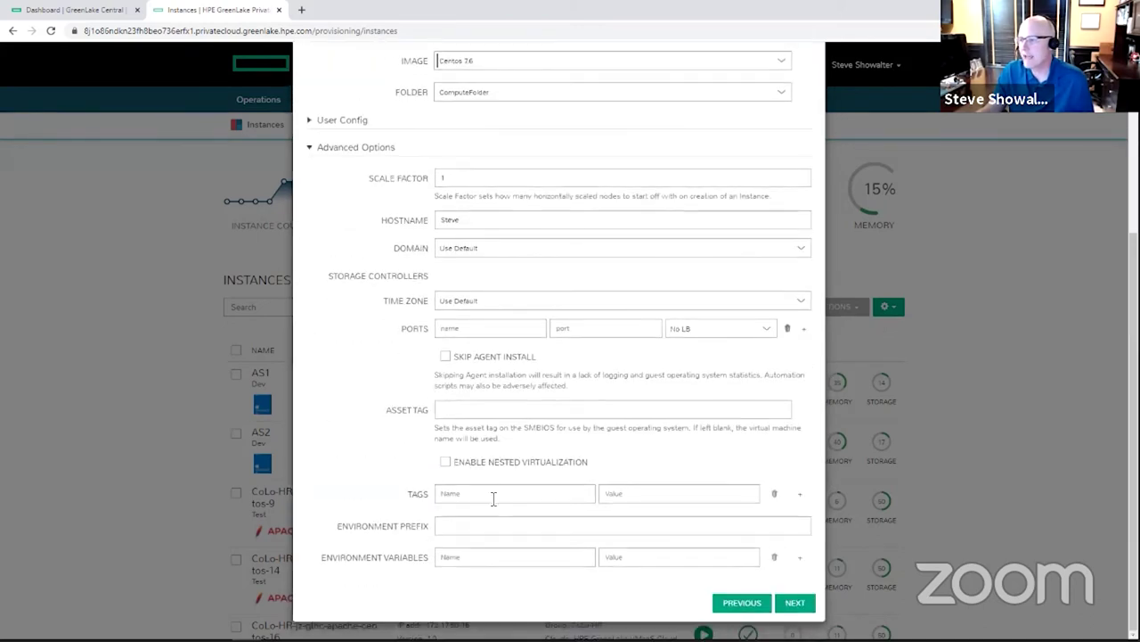
left_click(493, 496)
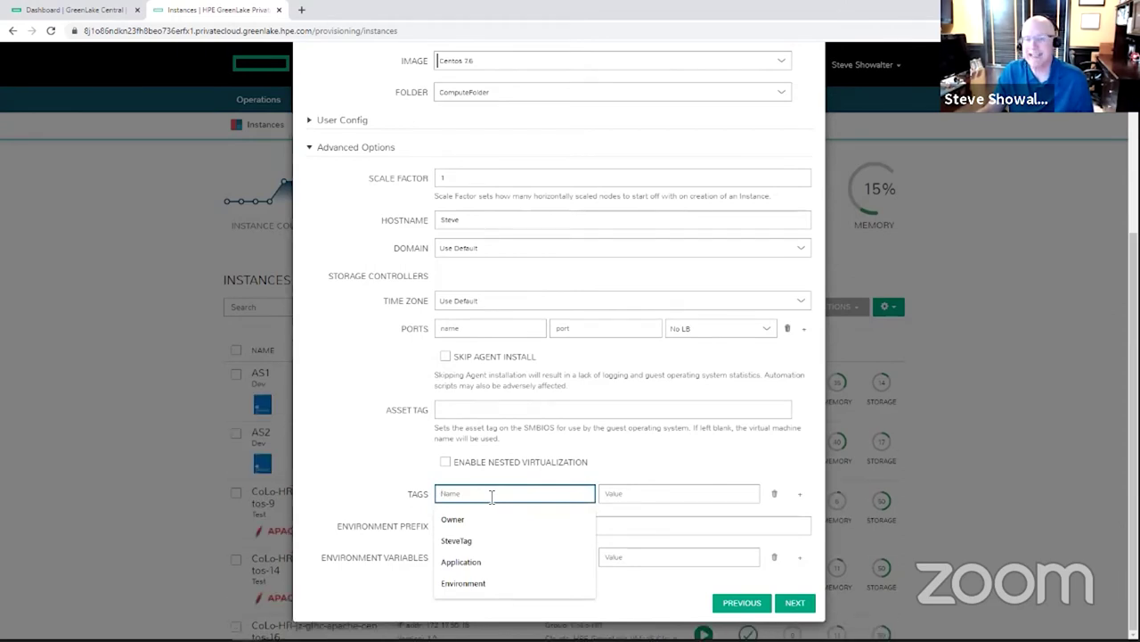
left_click(464, 563)
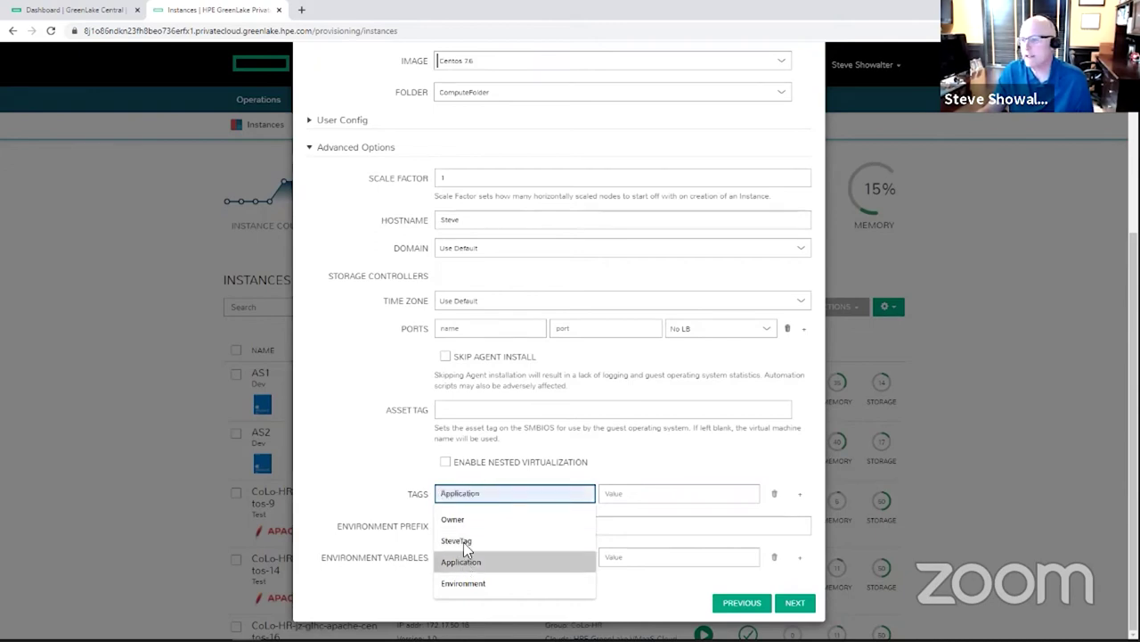
left_click(462, 520)
left_click(629, 497)
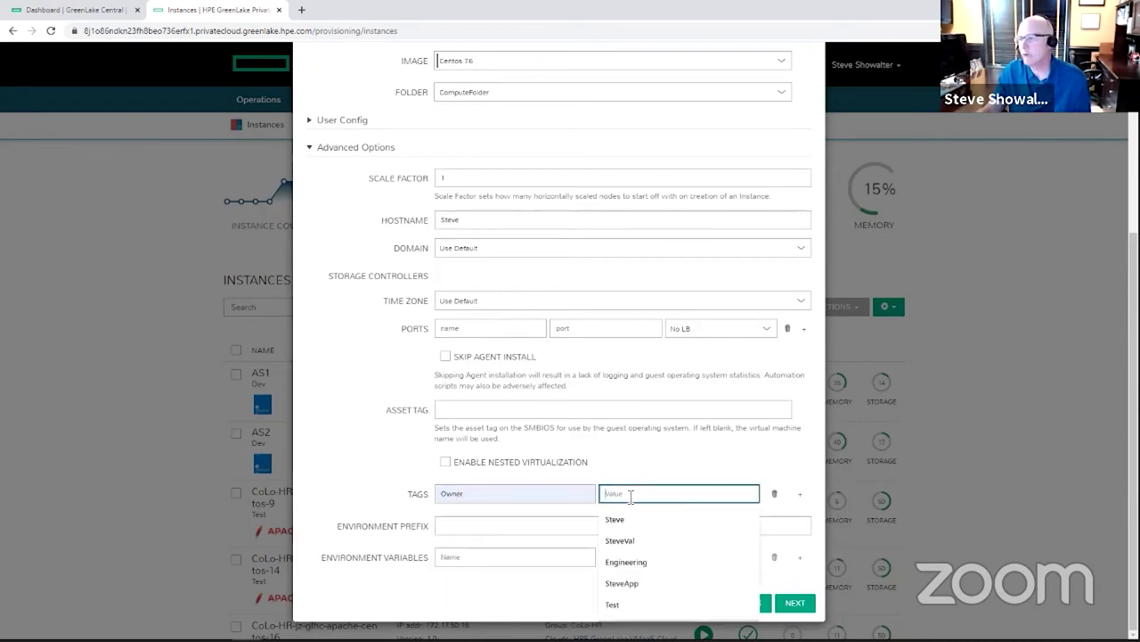
left_click(615, 523)
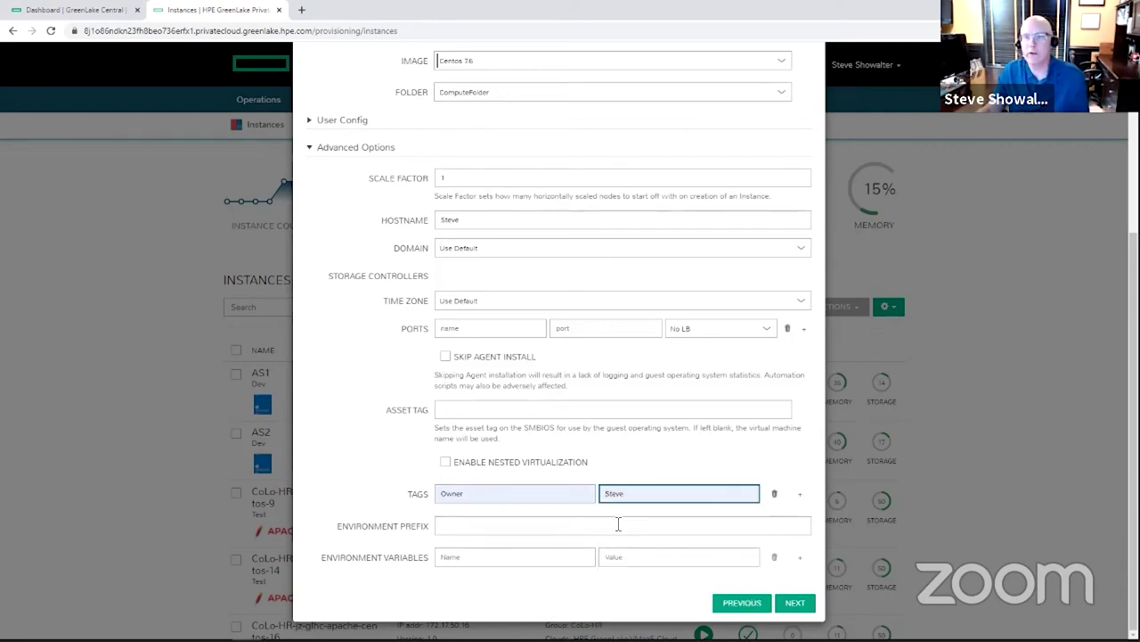
left_click(792, 604)
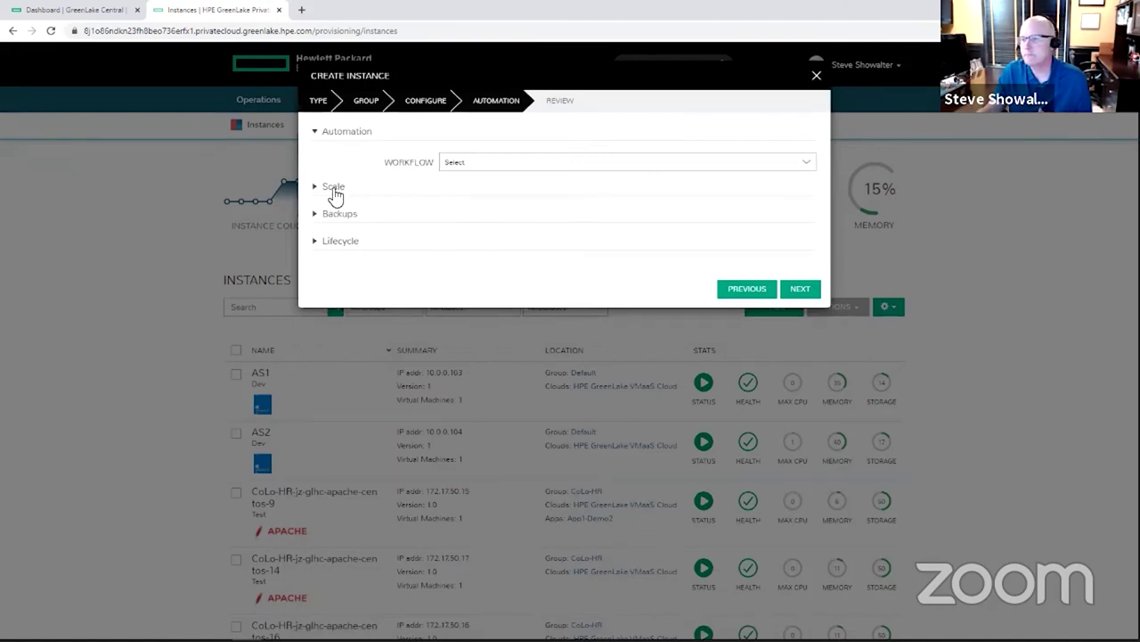
Examine the available workflows and the scale, backup and lifecycle options for the new instance, leaving them unset.
left_click(458, 169)
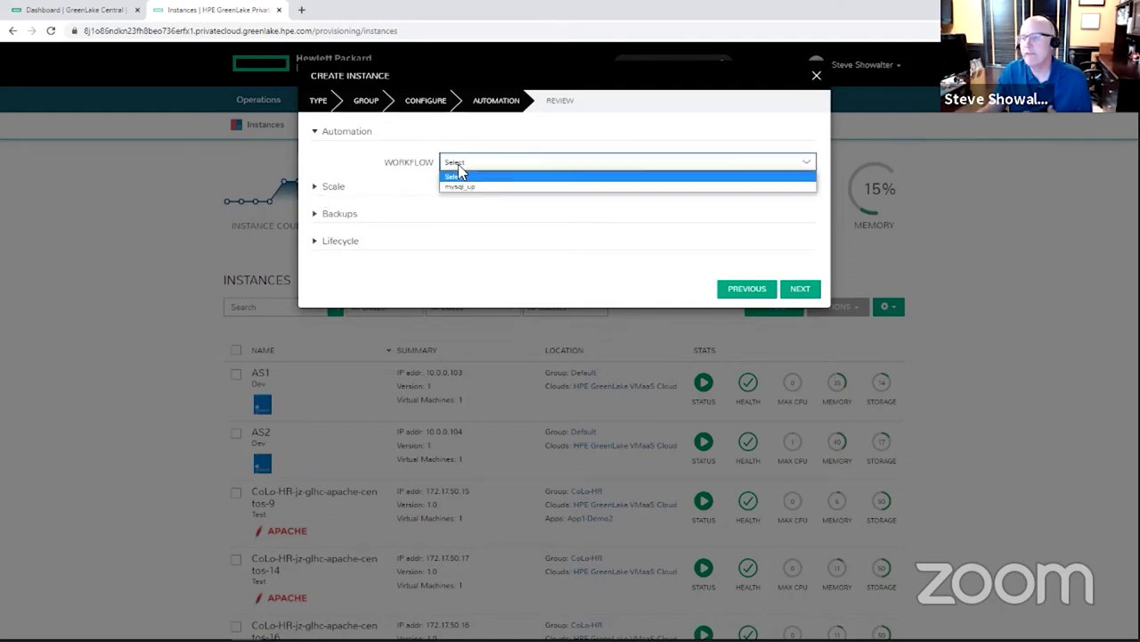
left_click(319, 192)
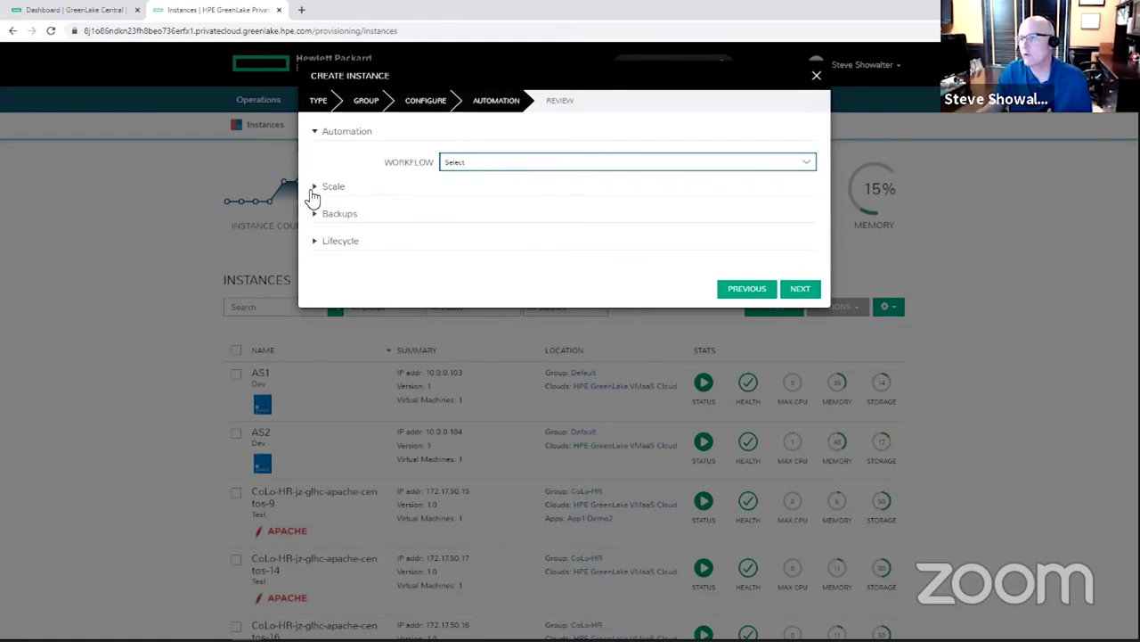
left_click(316, 189)
left_click(317, 277)
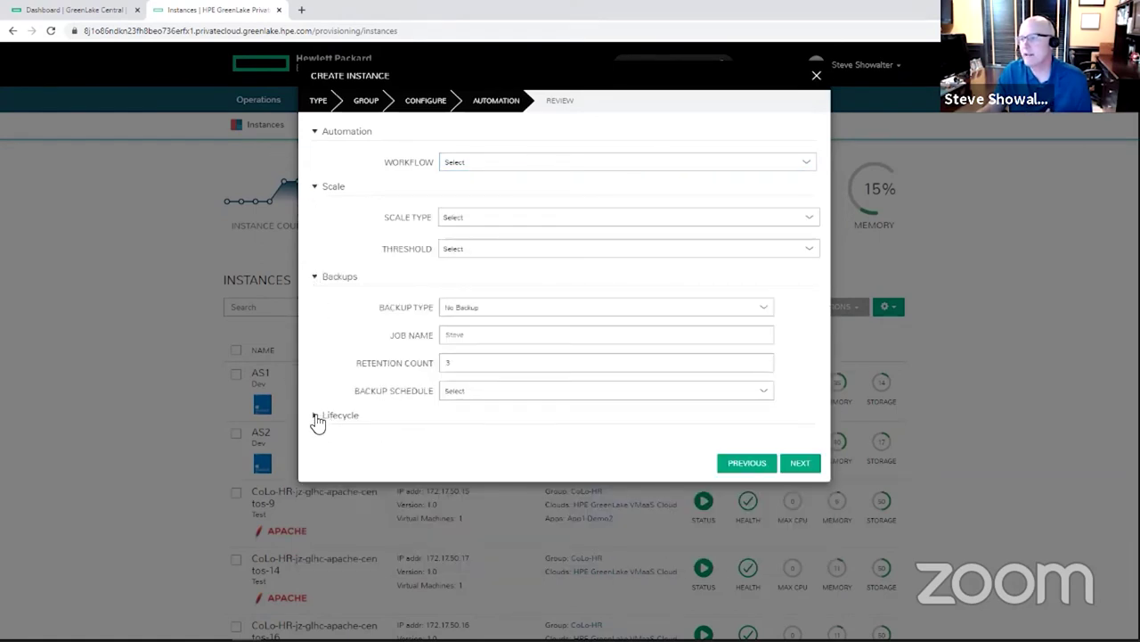
left_click(318, 417)
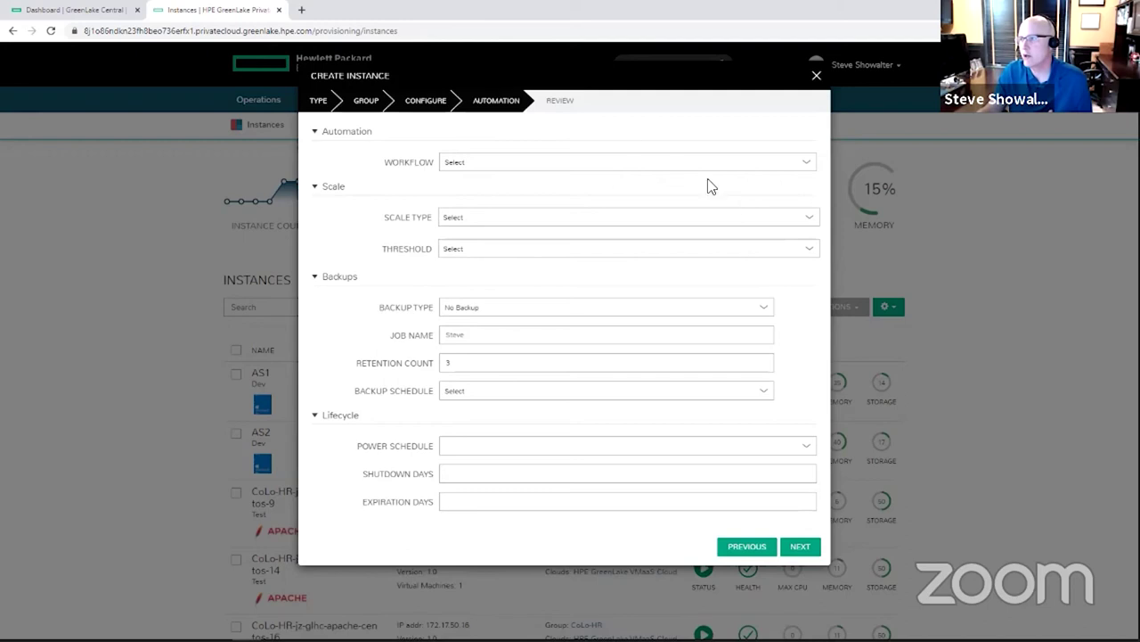
Review the instance summary, complete the instance creation, and find the new Staging instance in the instances list.
left_click(799, 546)
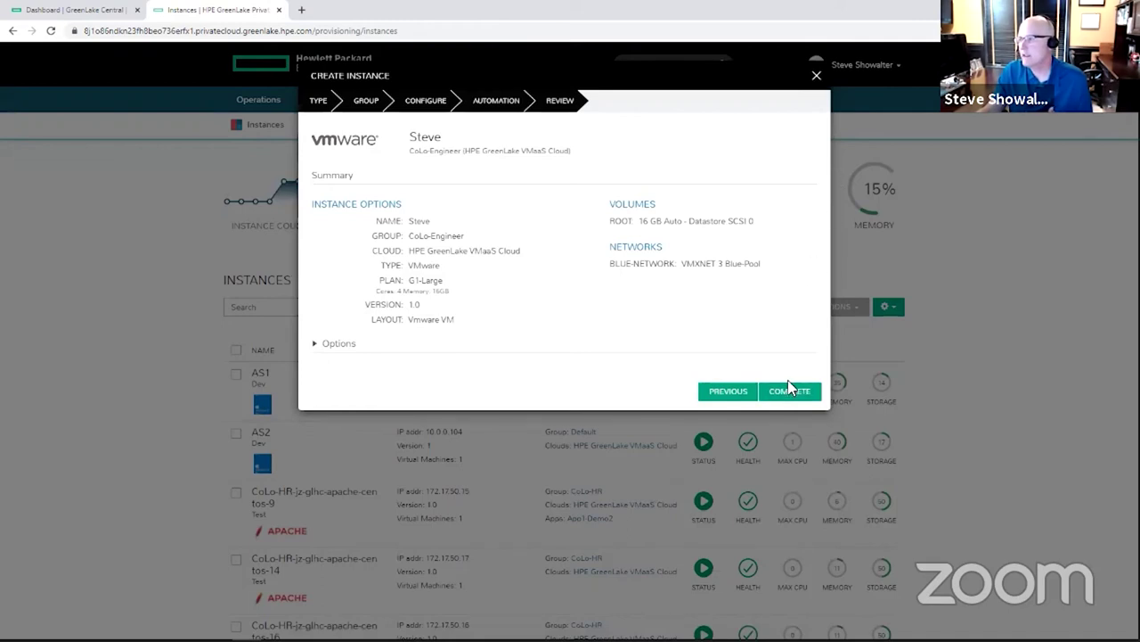
left_click(784, 390)
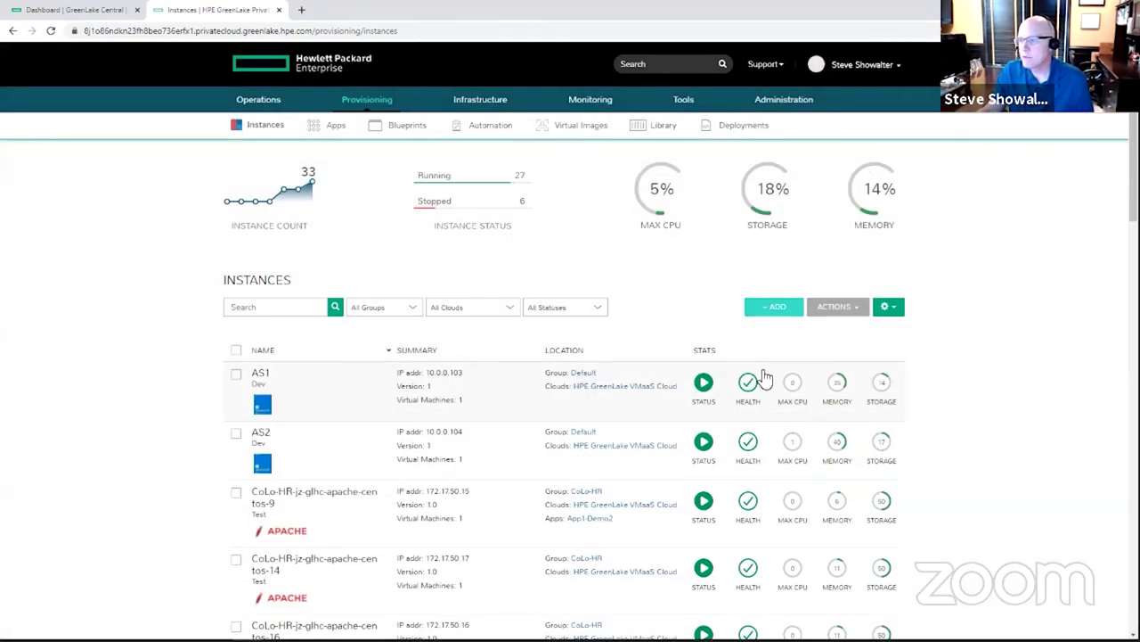
scroll(570, 392, "down", 15)
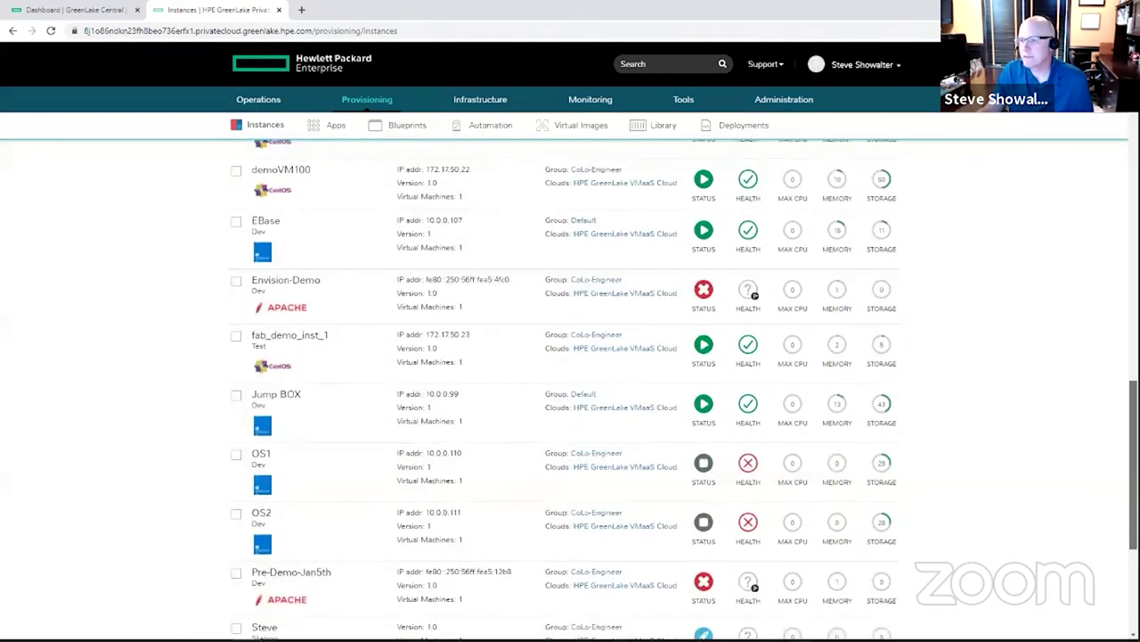
scroll(490, 433, "down", 2)
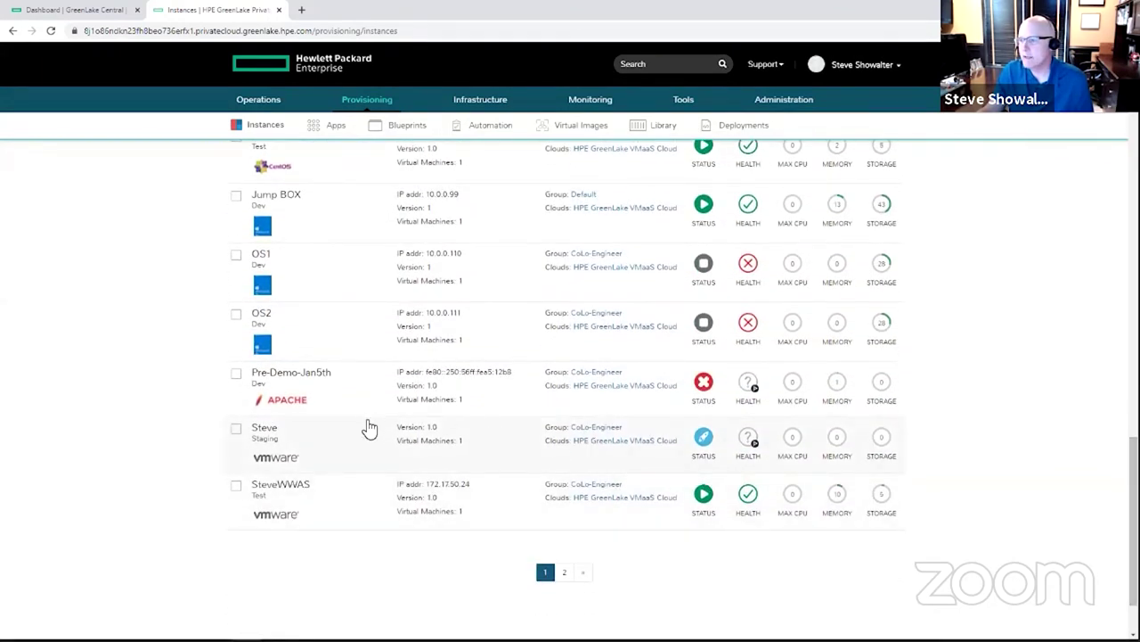
Open the running VMware instance in the Test environment and examine its info, tags, VMs and memory usage graph.
left_click(276, 489)
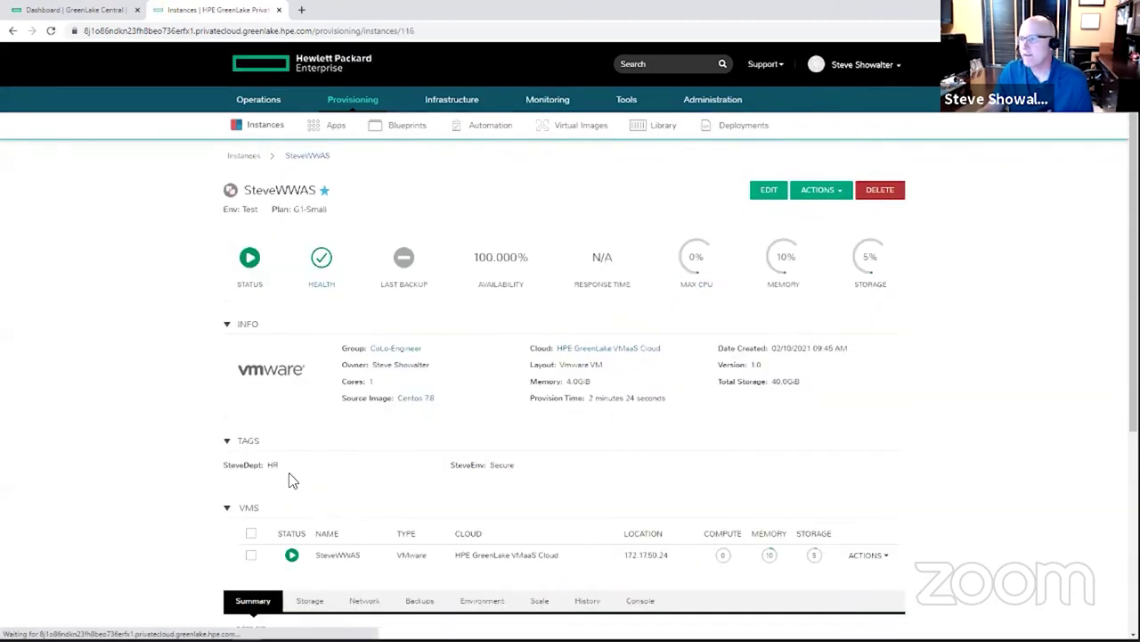
scroll(361, 385, "down", 3)
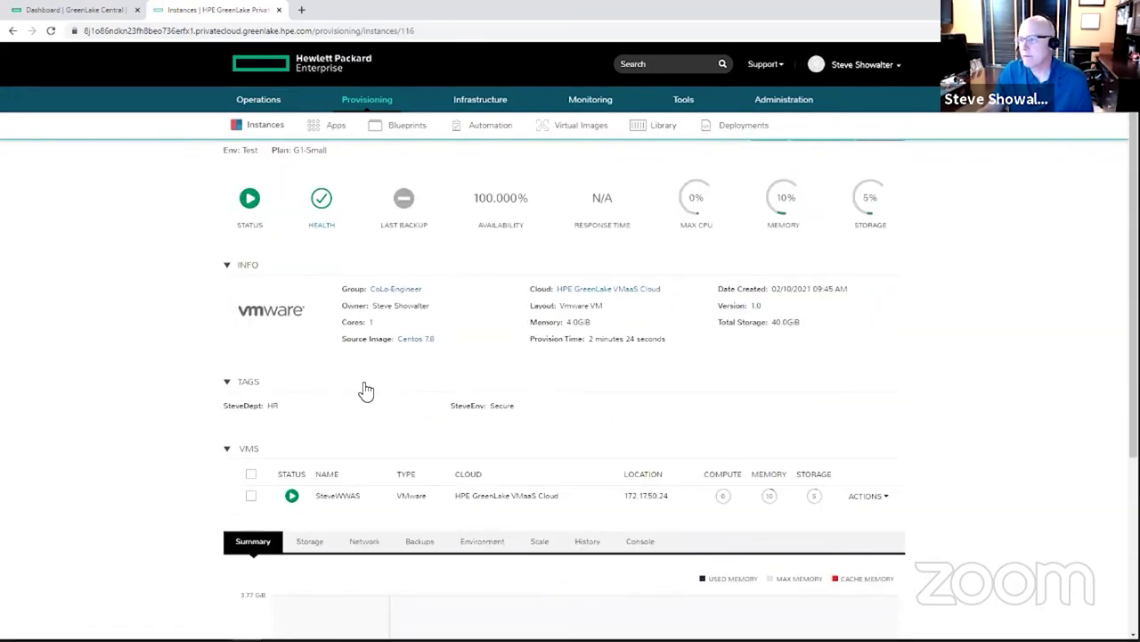
scroll(365, 392, "down", 1)
mouse_move(442, 428)
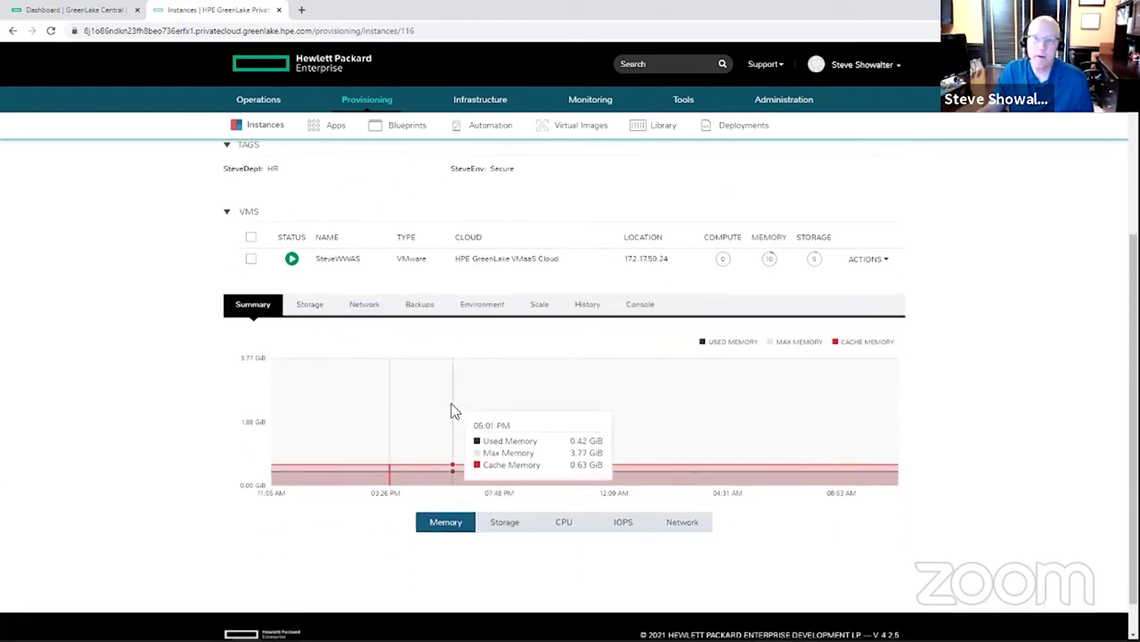
scroll(454, 411, "up", 4)
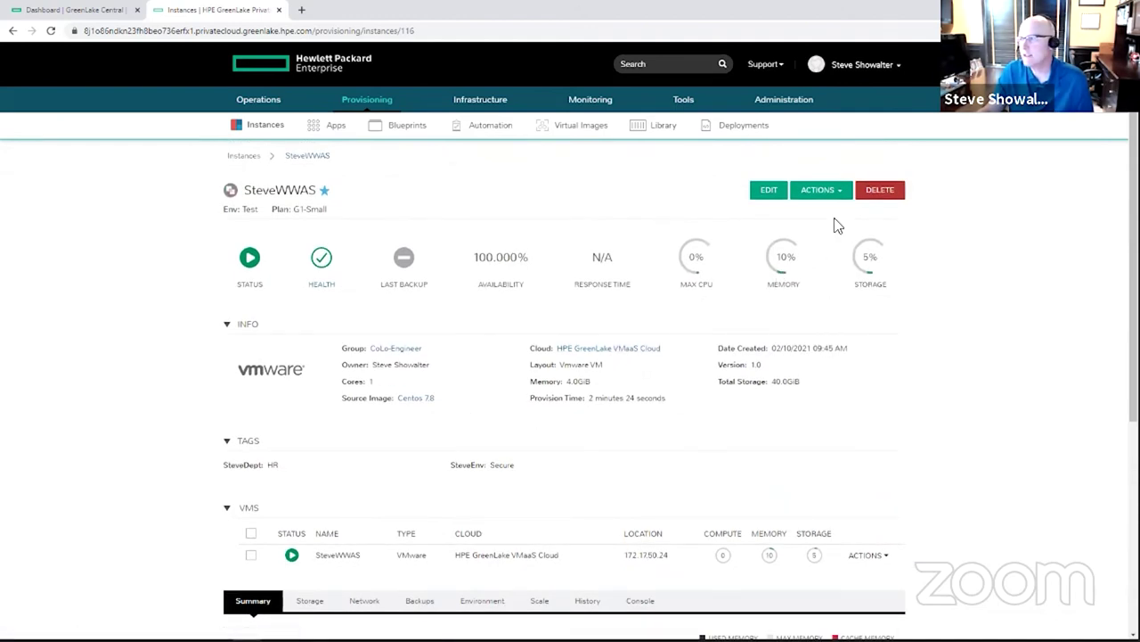
Examine the actions available for the open VMware instance, down to Add Node, without running any of them.
left_click(848, 193)
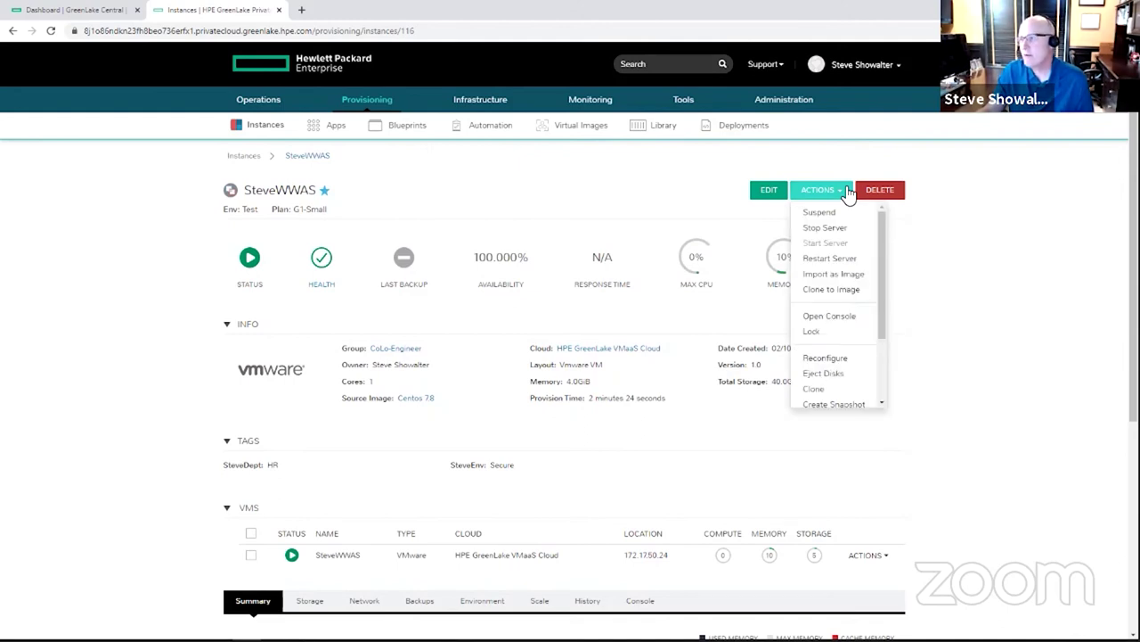
scroll(818, 346, "down", 1)
scroll(818, 346, "down", 1)
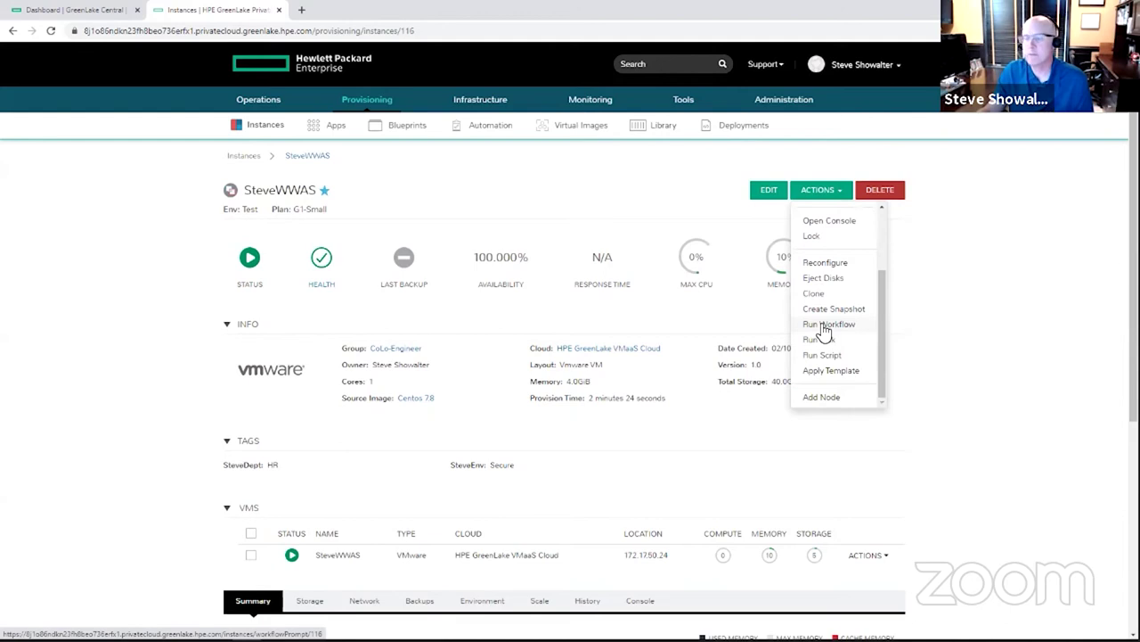
left_click(955, 351)
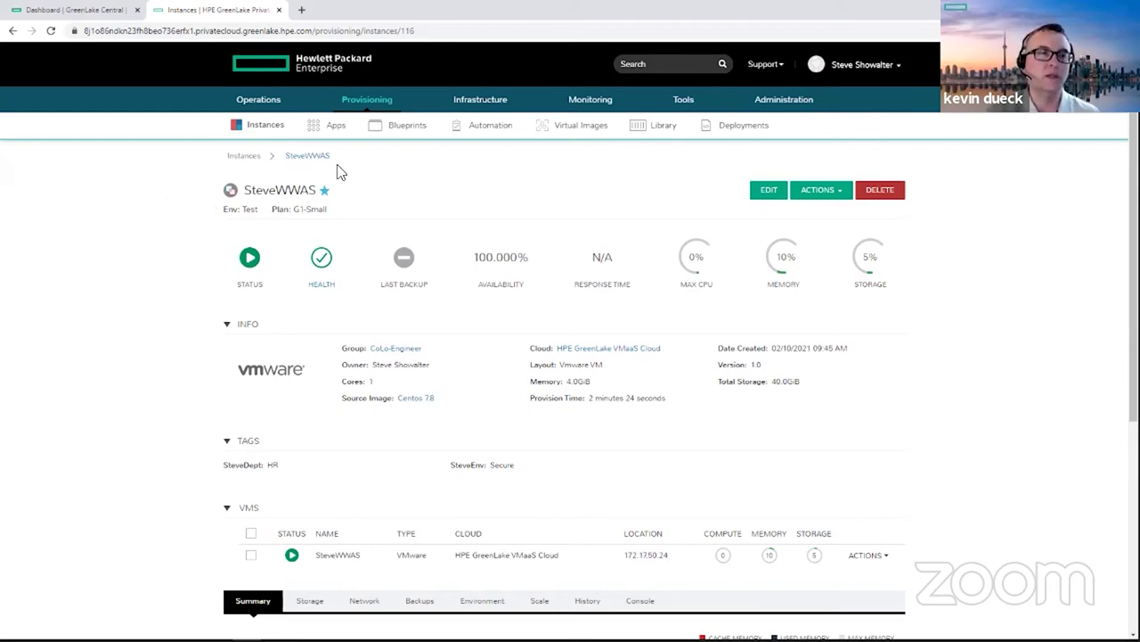
Open the provisioning blueprints, inspect the structure of the LabsDemo blueprint, and close it without changes.
mouse_move(374, 103)
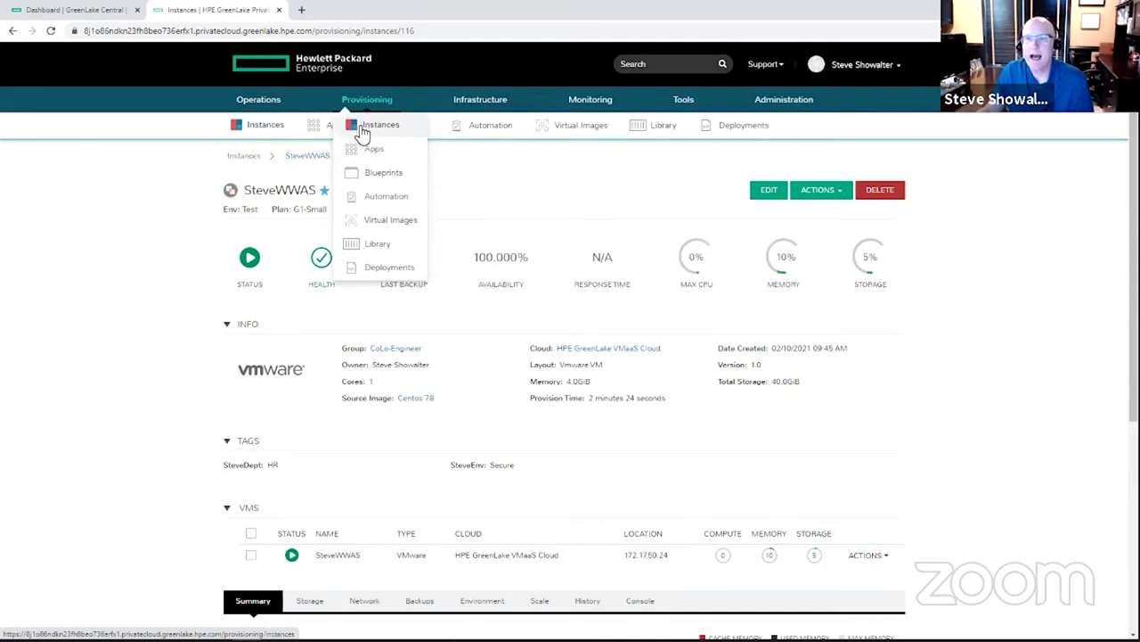
left_click(371, 176)
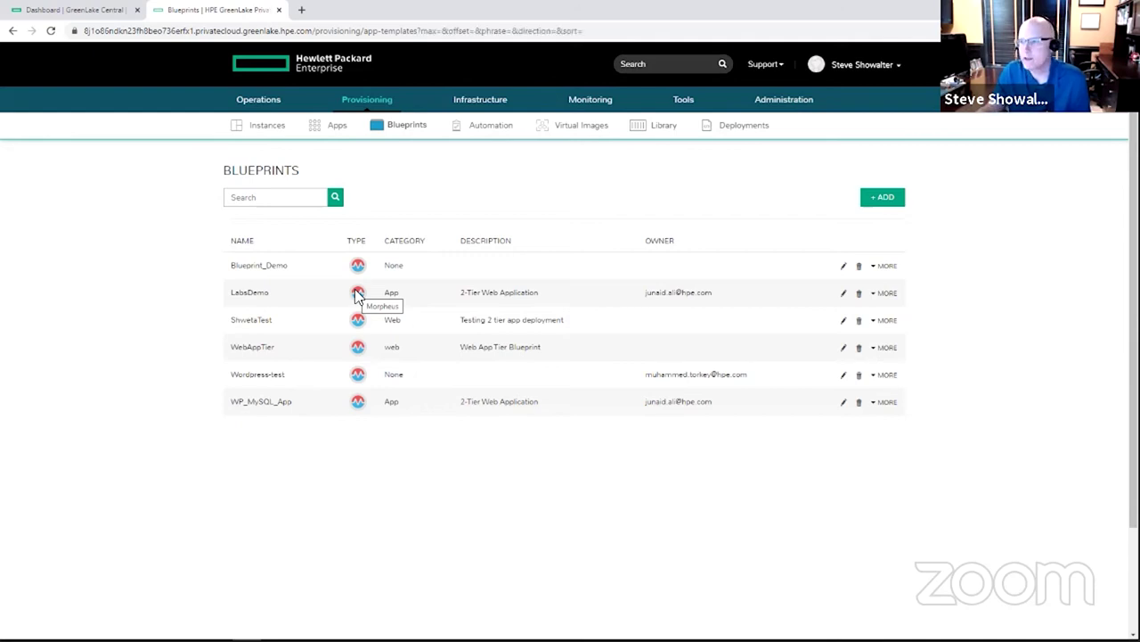
left_click(841, 294)
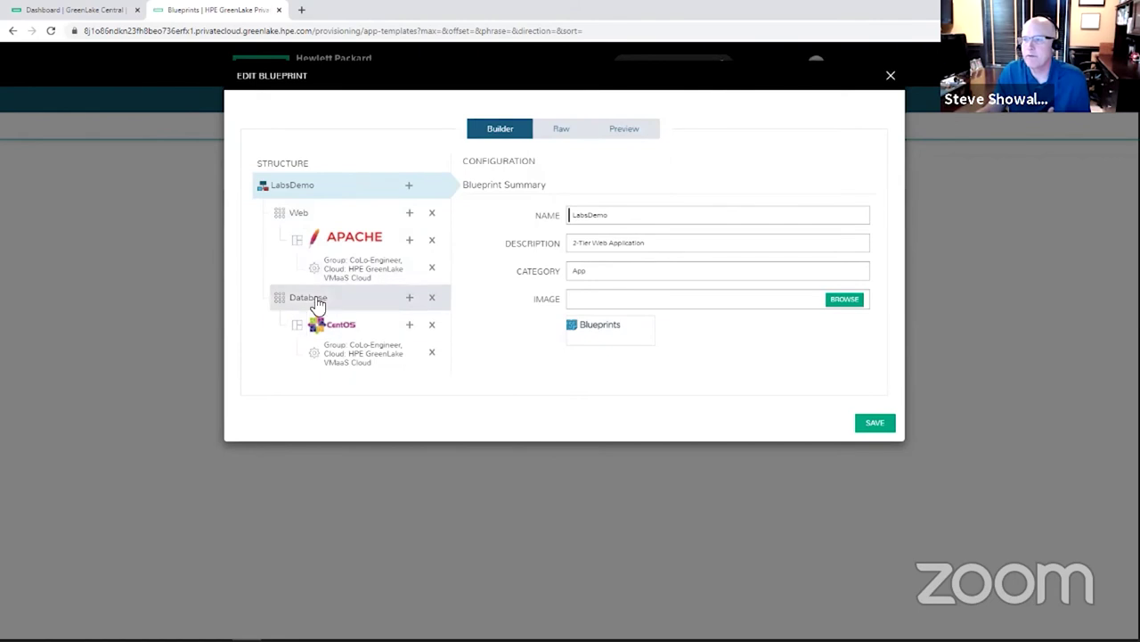
left_click(890, 77)
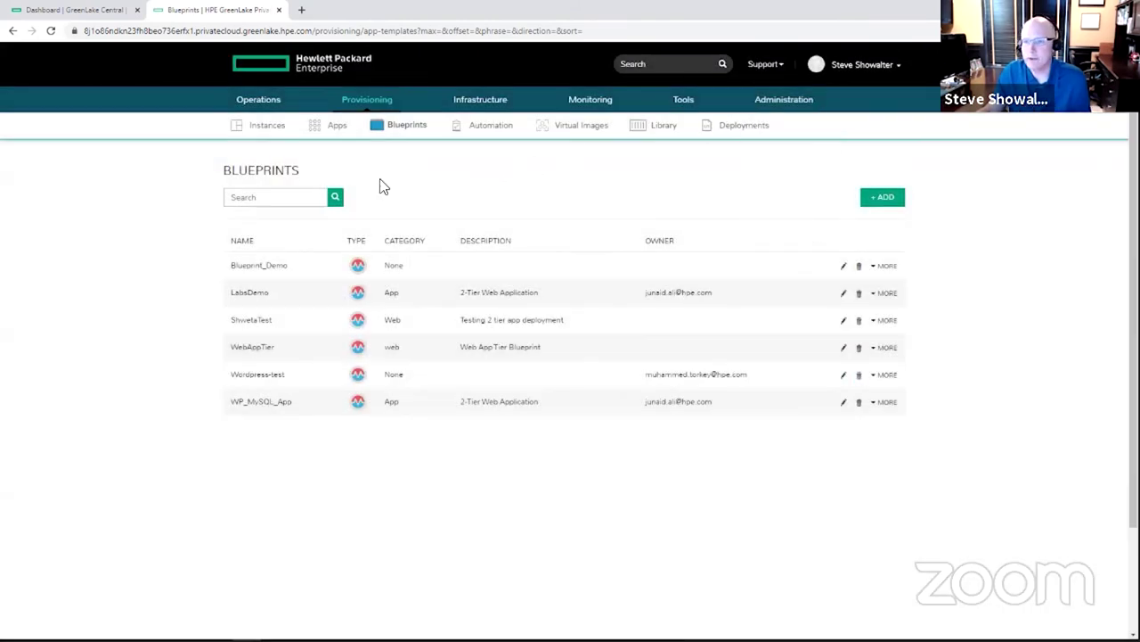
Examine the blueprint choices and setup fields for a new app, and close the wizard without creating one.
left_click(336, 125)
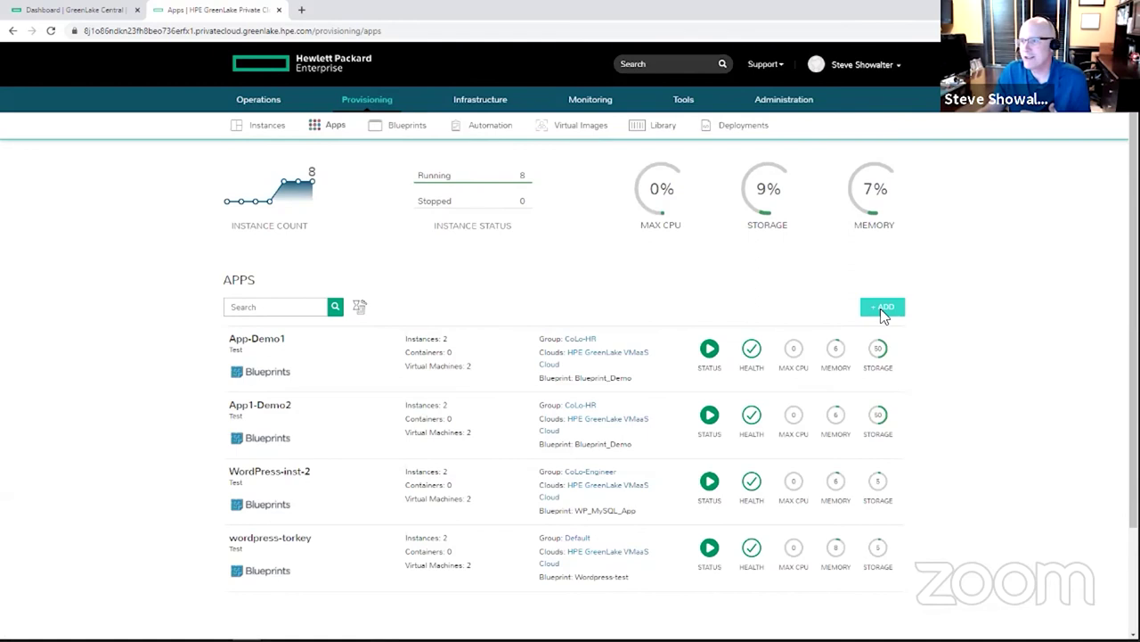
left_click(882, 308)
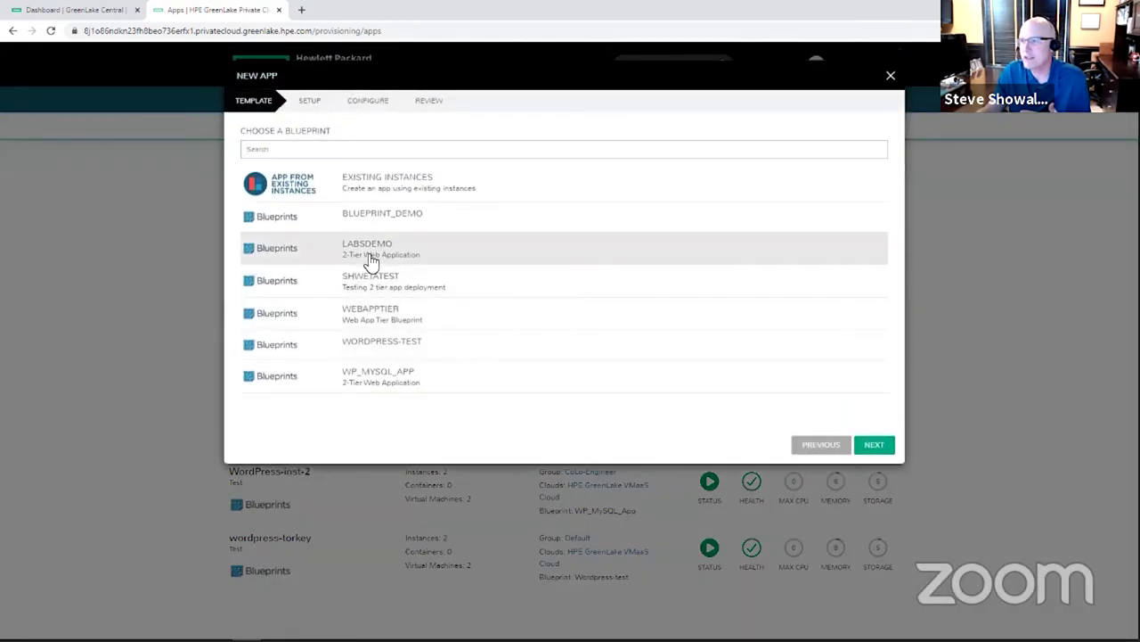
left_click(862, 447)
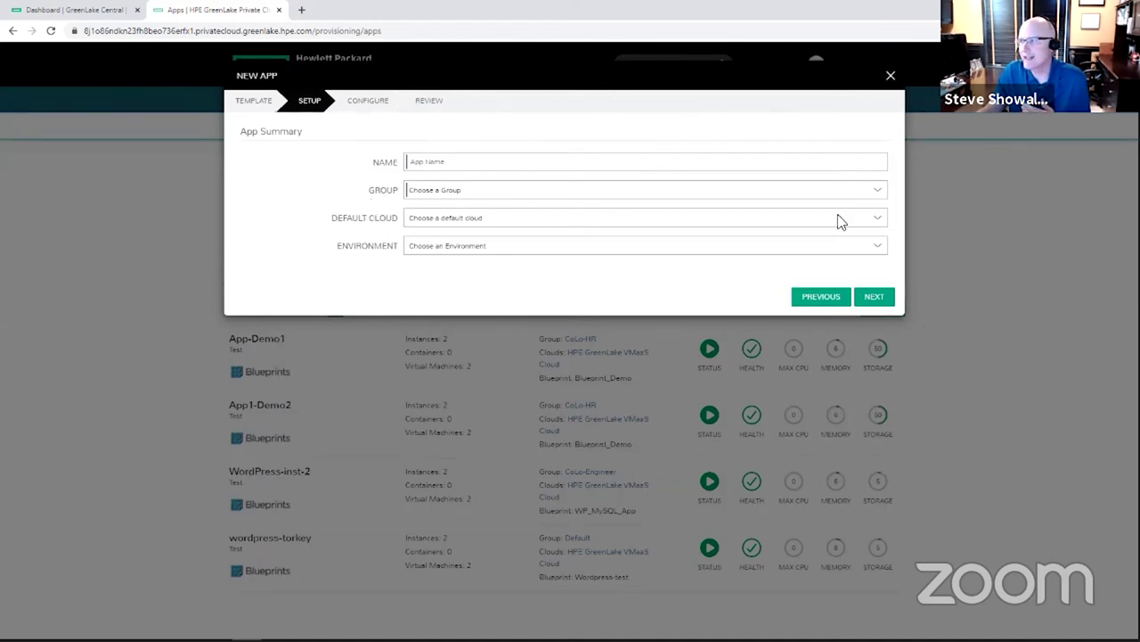
left_click(889, 76)
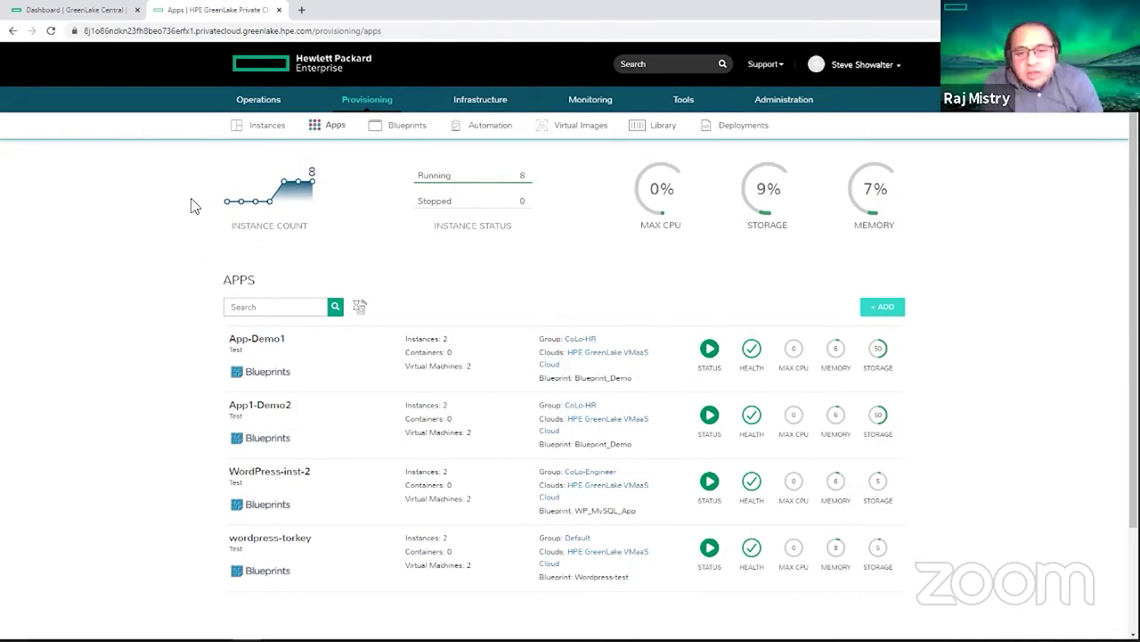
Switch to the GreenLake Central dashboard, open the full analytics for All Tracked Cost, and return to the dashboard.
left_click(77, 10)
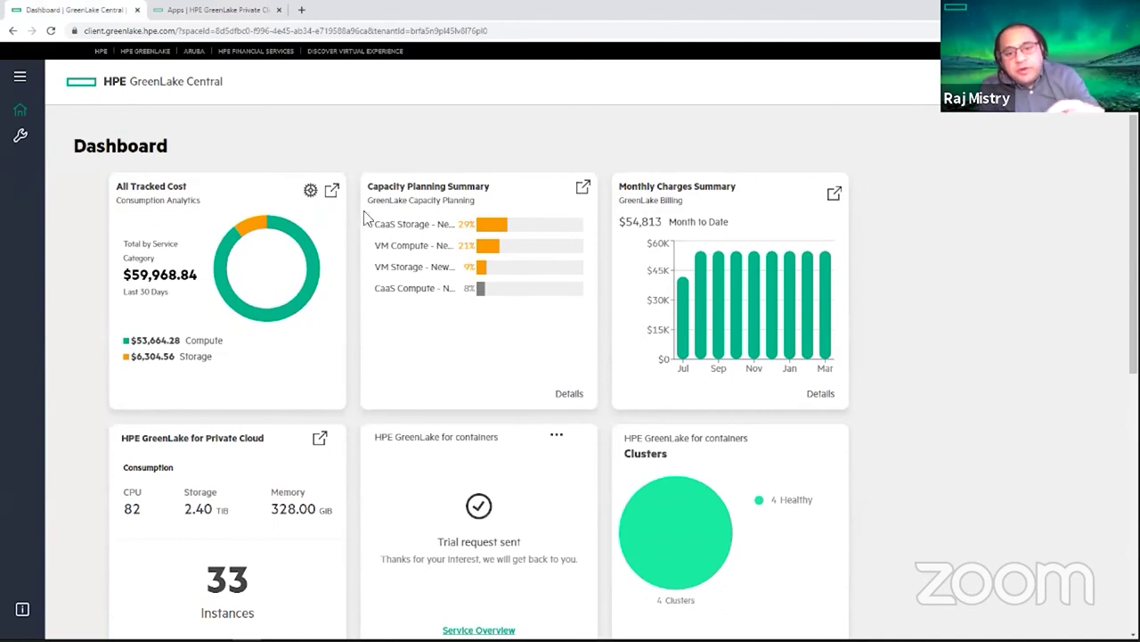
left_click(332, 192)
left_click(93, 16)
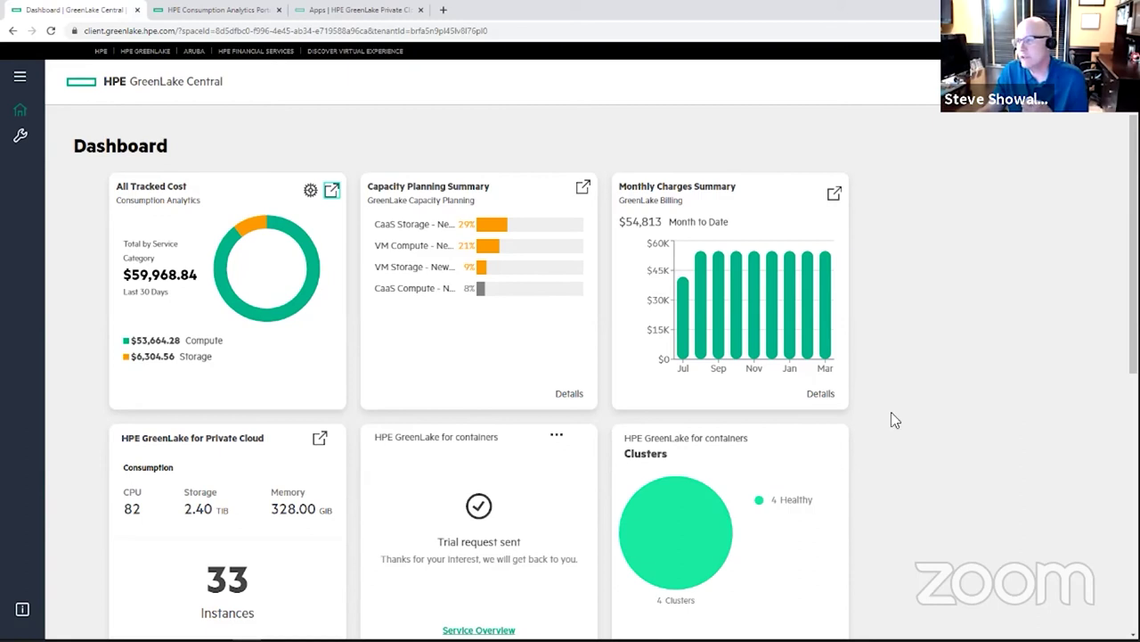
Examine the March 2021 monthly charges, including the VM Compute - New York City breakdown, and return to the dashboard.
mouse_move(733, 361)
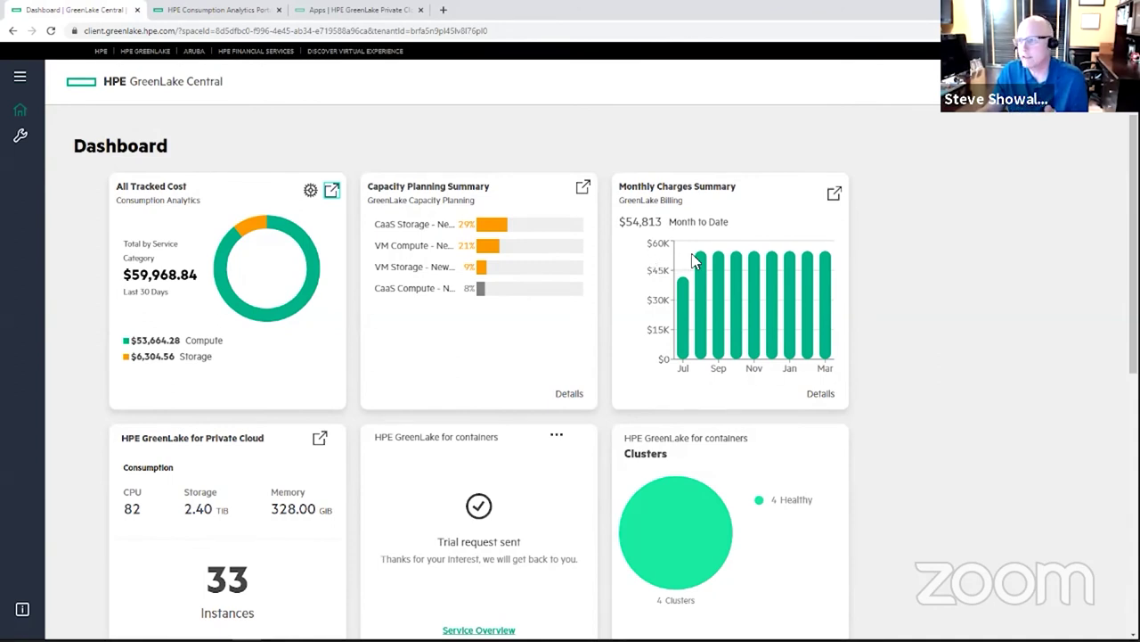
left_click(818, 401)
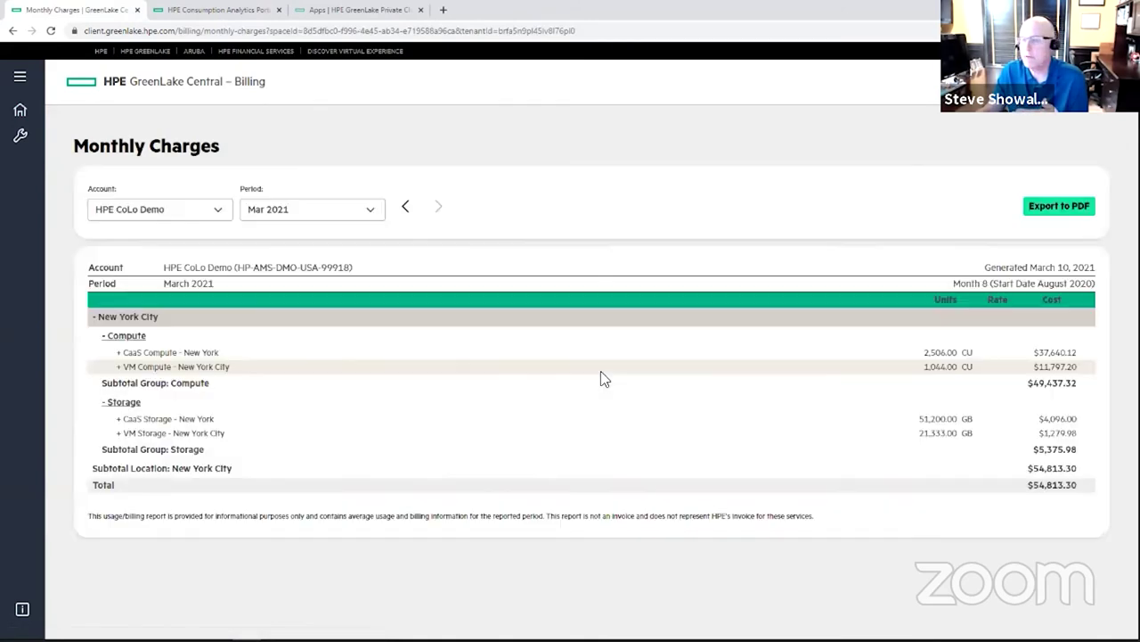
left_click(118, 368)
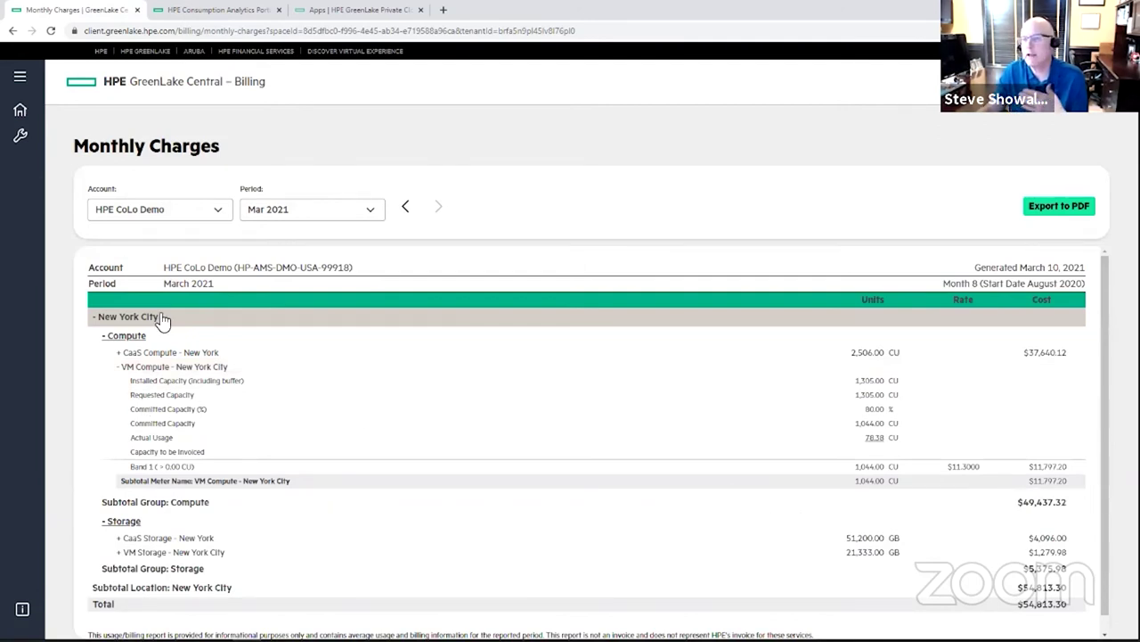
left_click(21, 113)
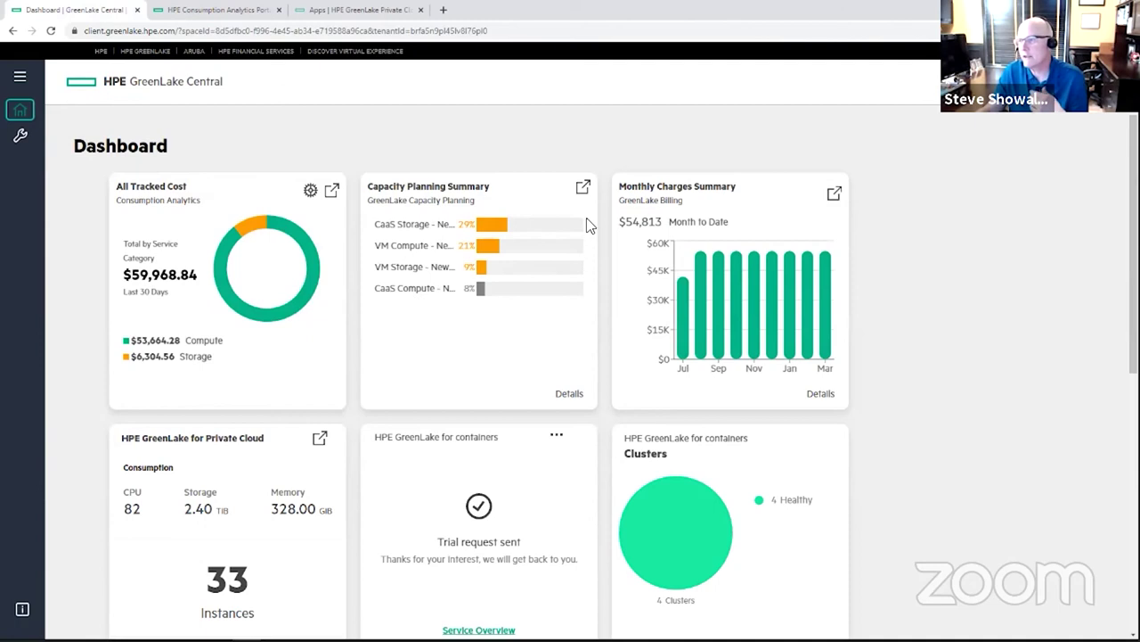
Open capacity planning in the analytics portal, examine the dashboard's detailed capacity forecast for CaaS Storage, and return to the dashboard.
left_click(584, 190)
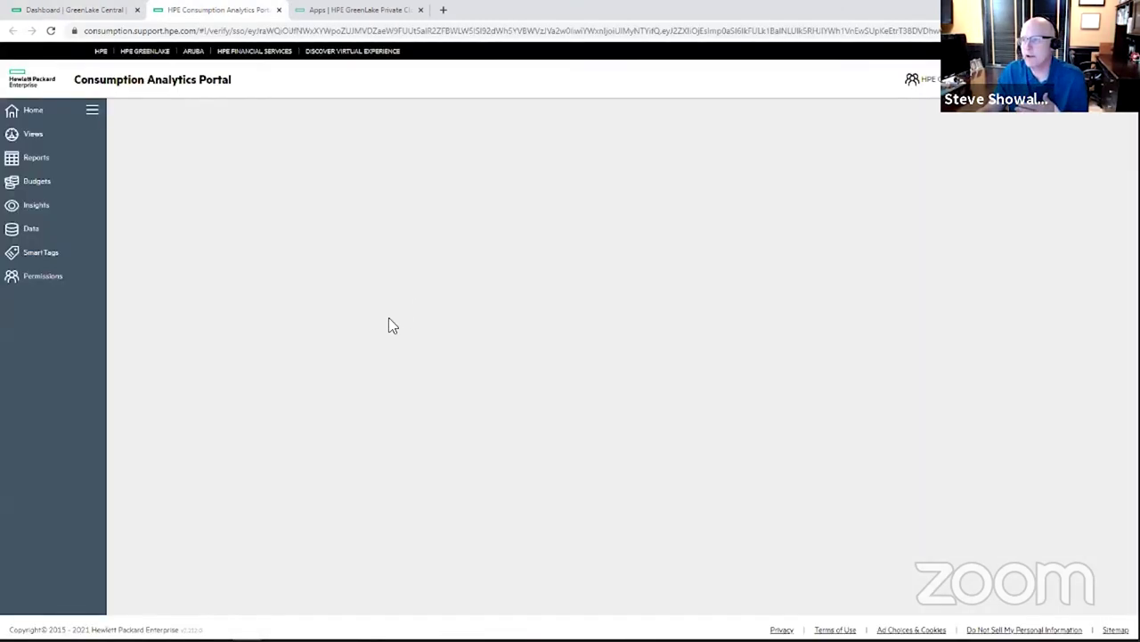
left_click(96, 10)
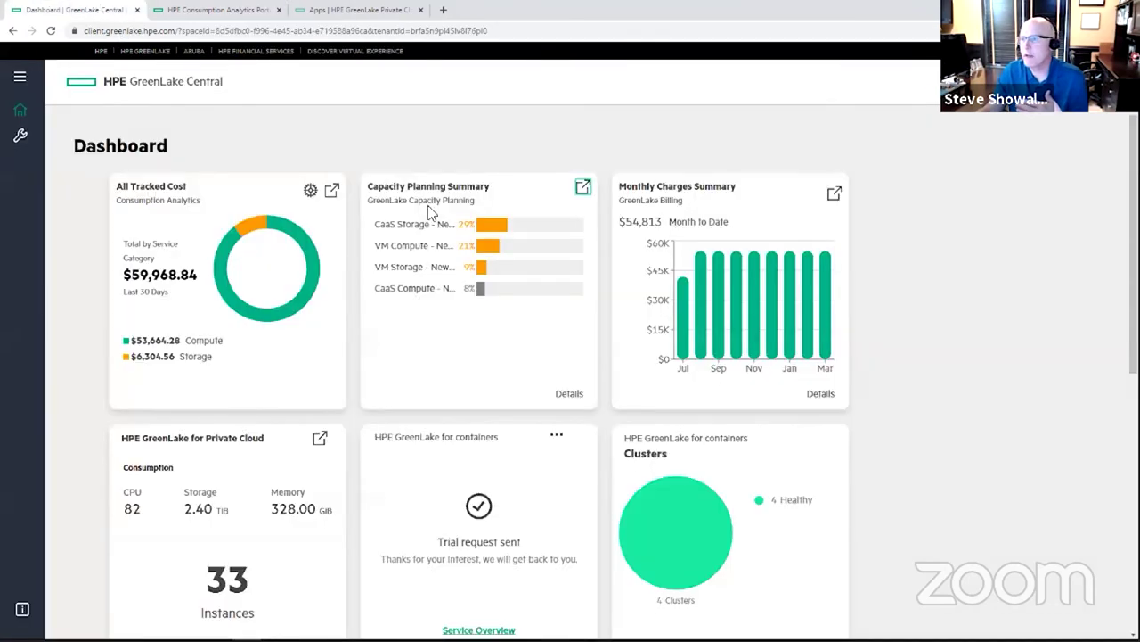
left_click(569, 394)
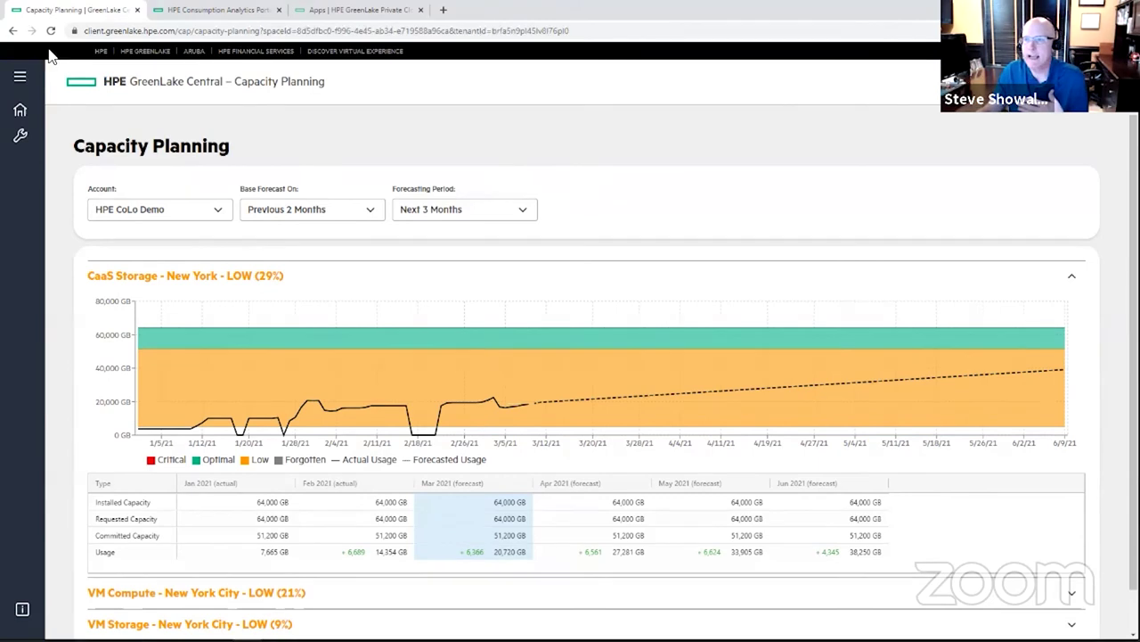
left_click(20, 114)
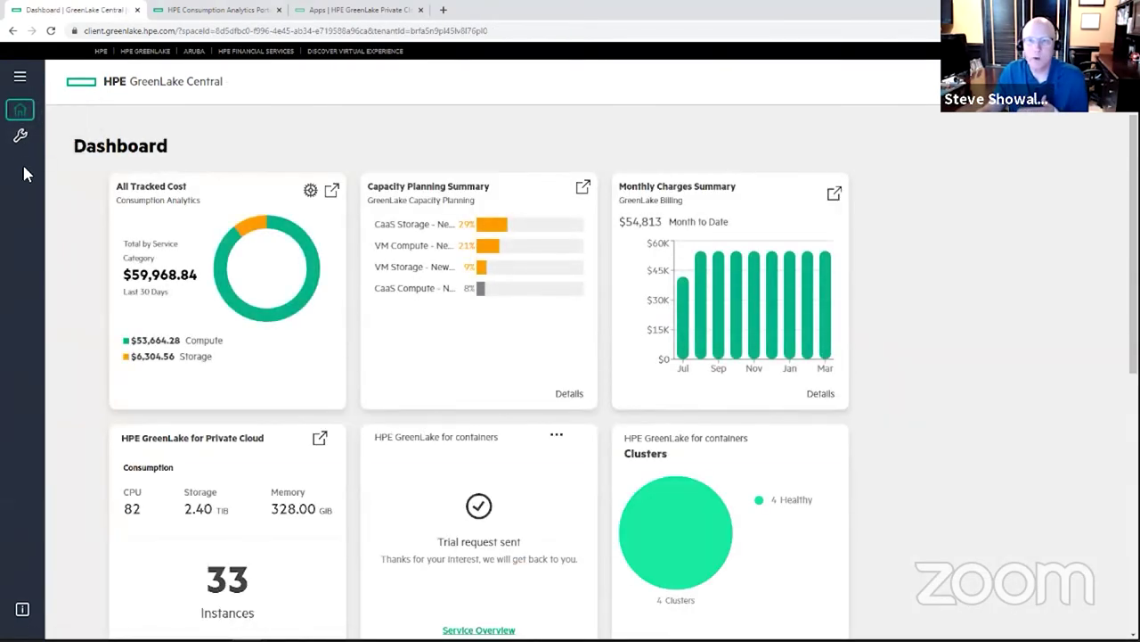
Switch to the Consumption Analytics Portal, open the GL Private Cloud VMaaS Cost report, and highlight the CoLo-Engineer cost.
left_click(206, 12)
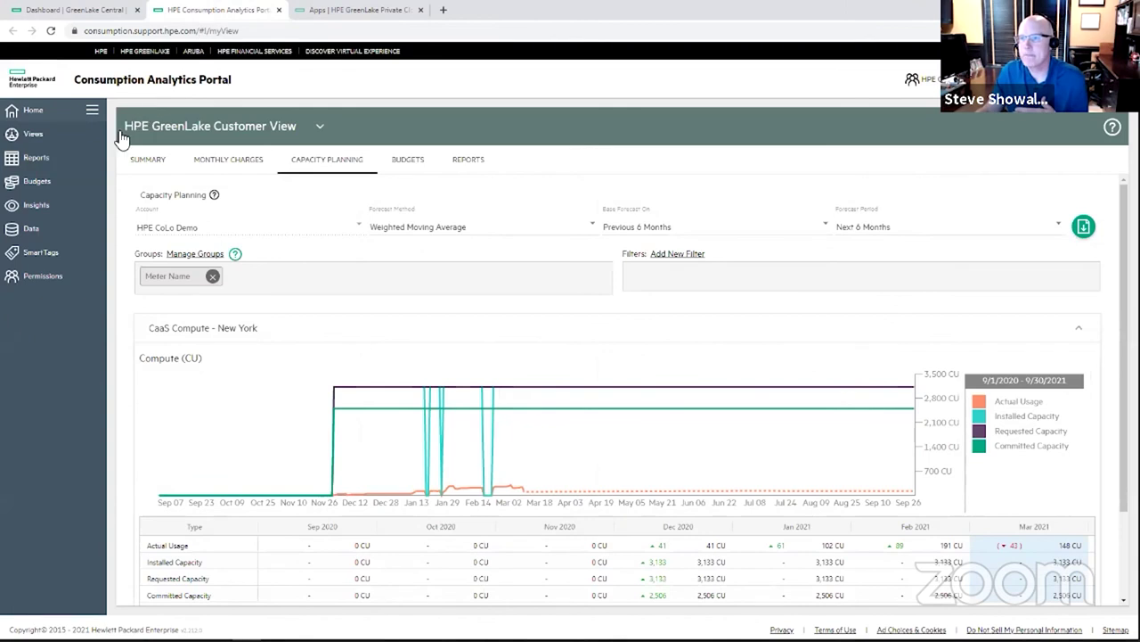
left_click(36, 161)
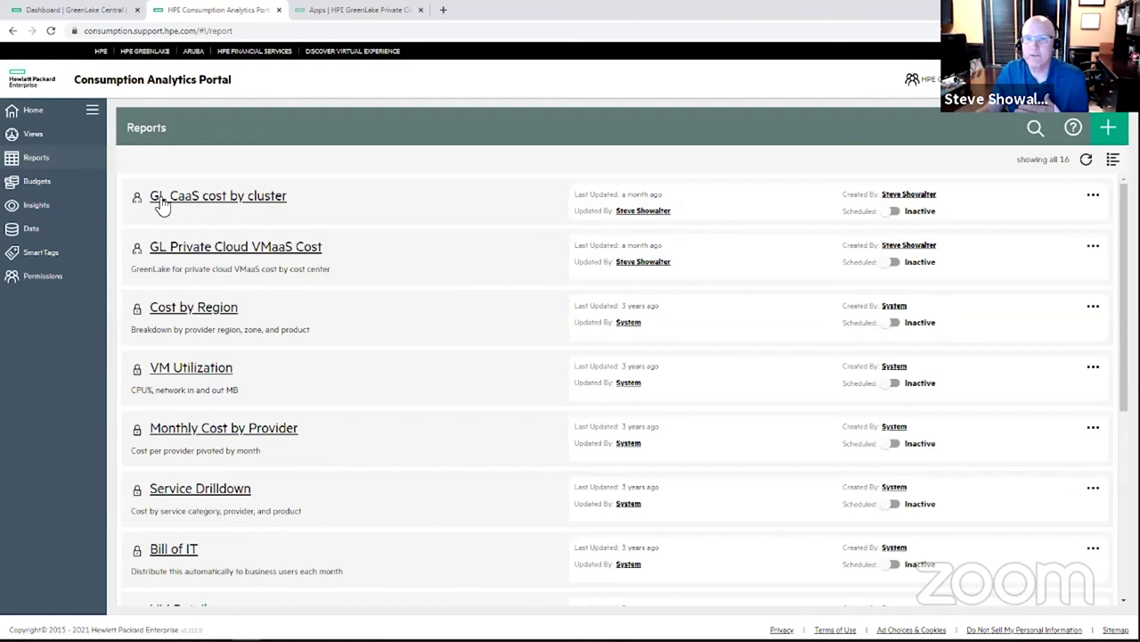
left_click(220, 252)
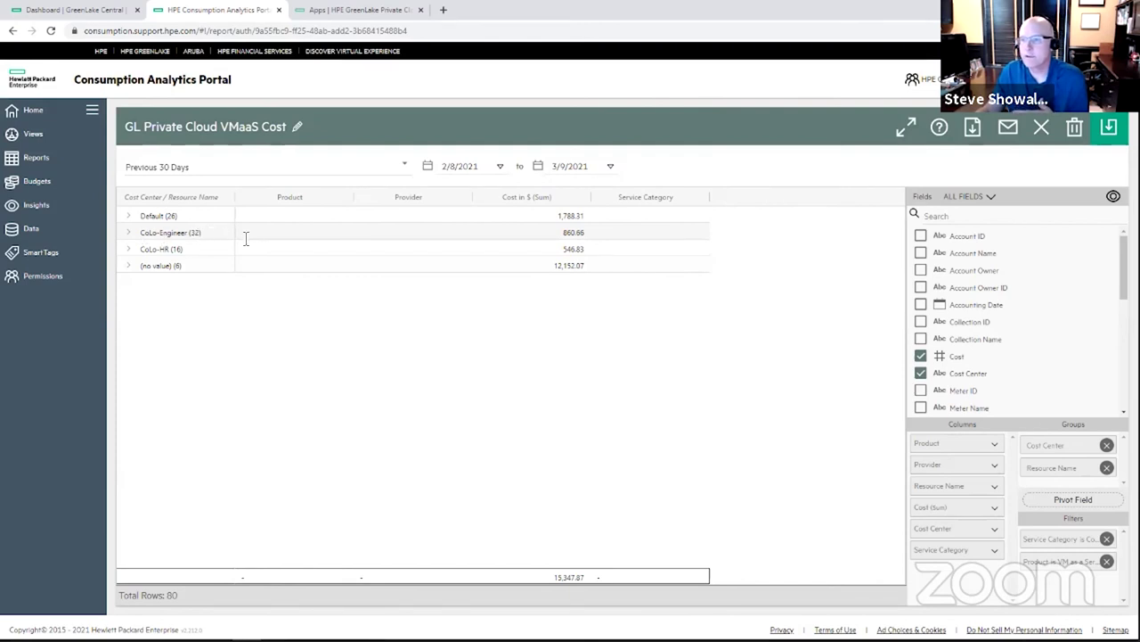
double_click(560, 232)
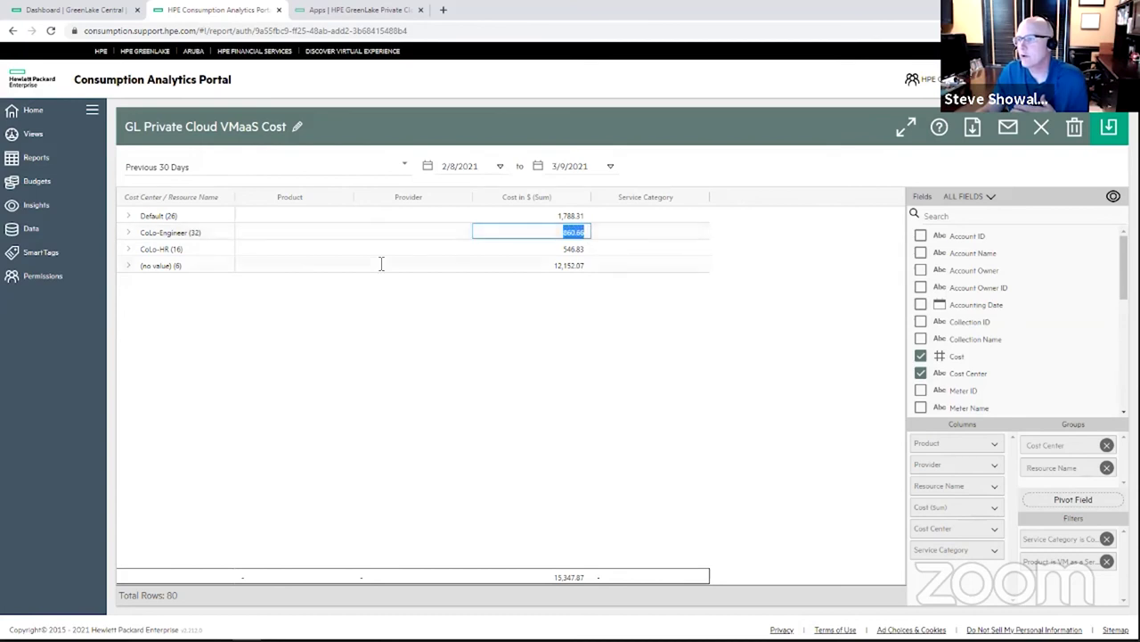
Expand the CoLo-Engineer cost center, widen the resource name column, examine the Envision-Demo cost breakdown, and collapse the cost center.
left_click(128, 234)
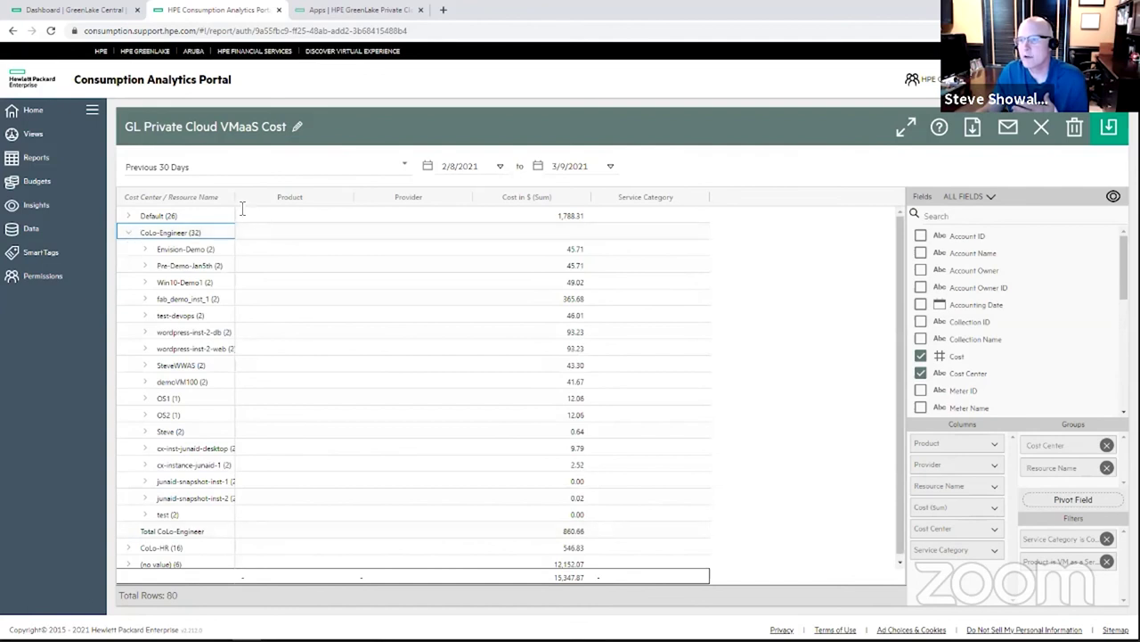
left_click_drag(236, 203, 268, 203)
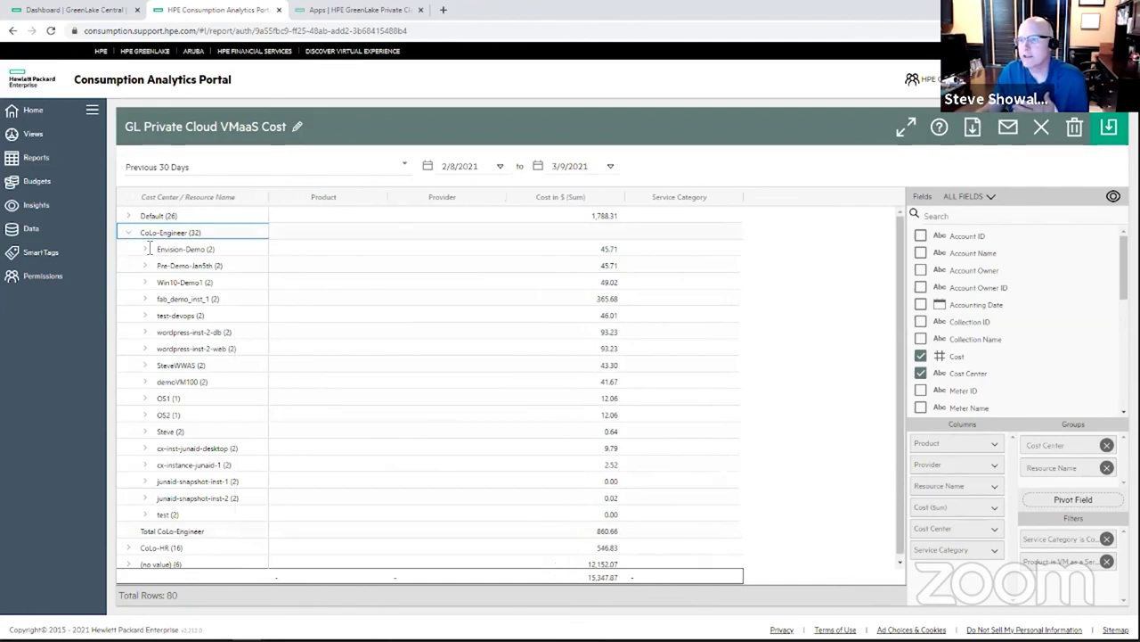
left_click(145, 249)
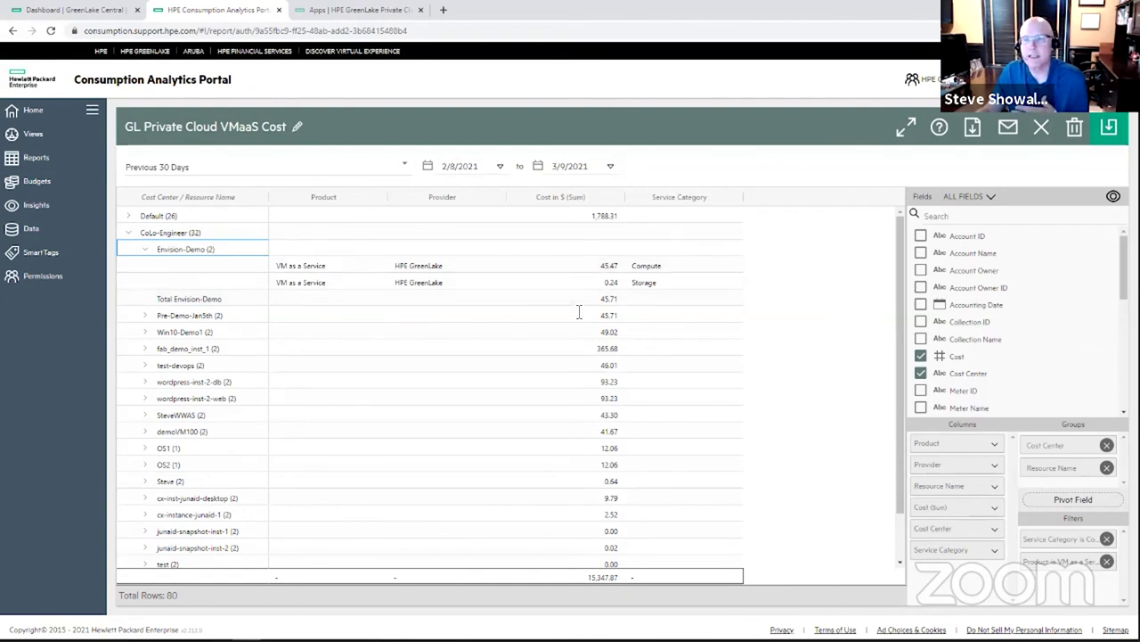
left_click(132, 235)
left_click(132, 239)
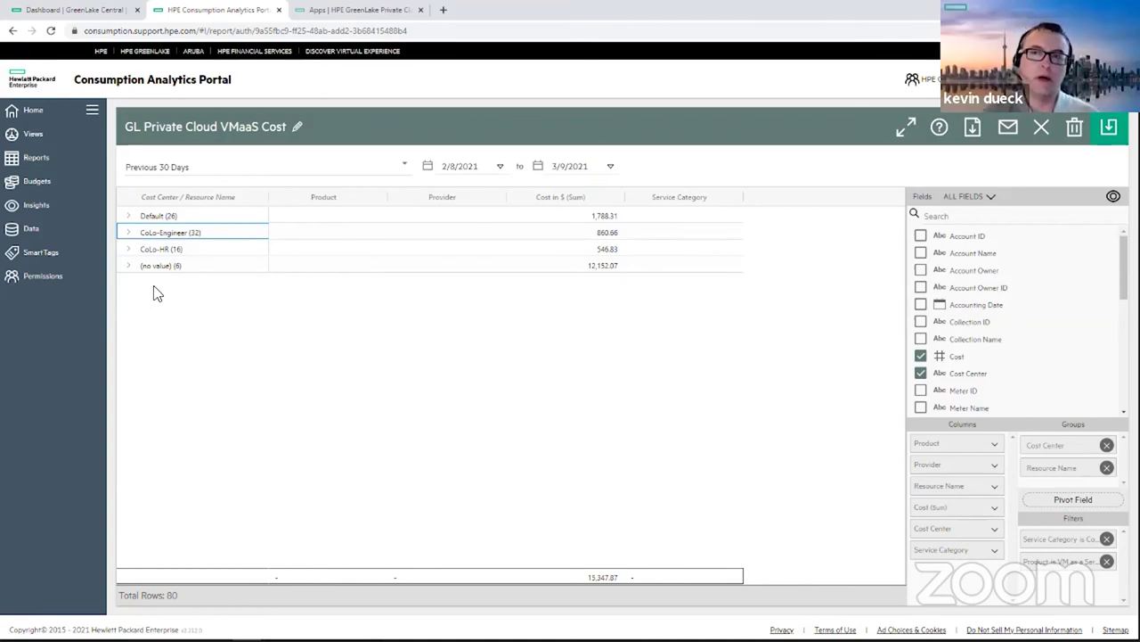
Examine the options for the Private Cloud Budget by CC and open its budget configuration and targets.
left_click(39, 191)
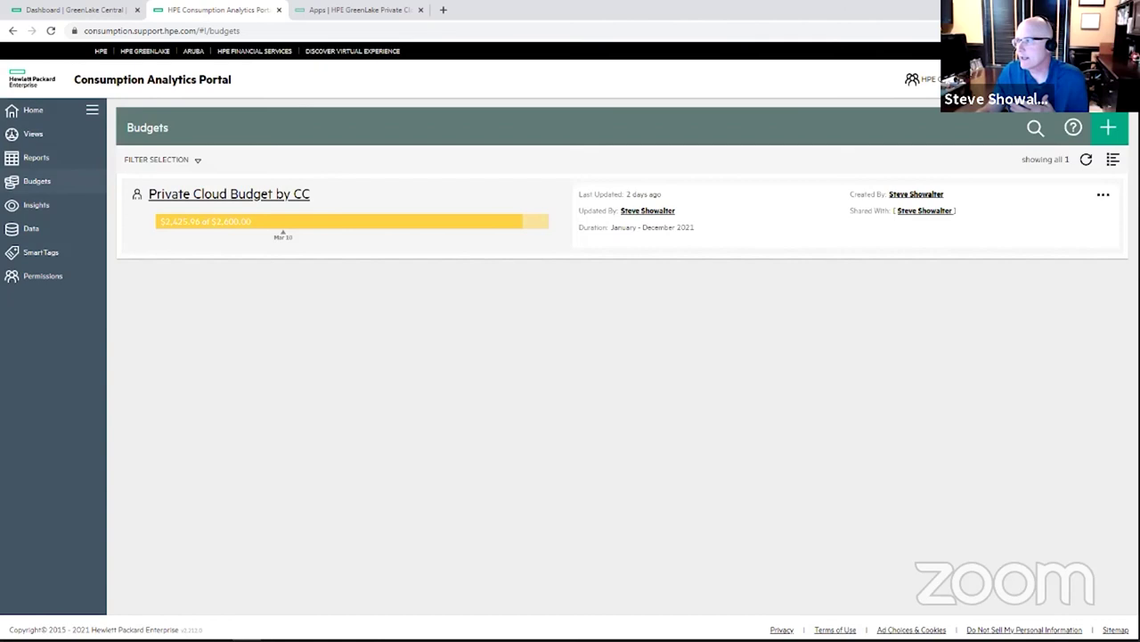
left_click(1103, 195)
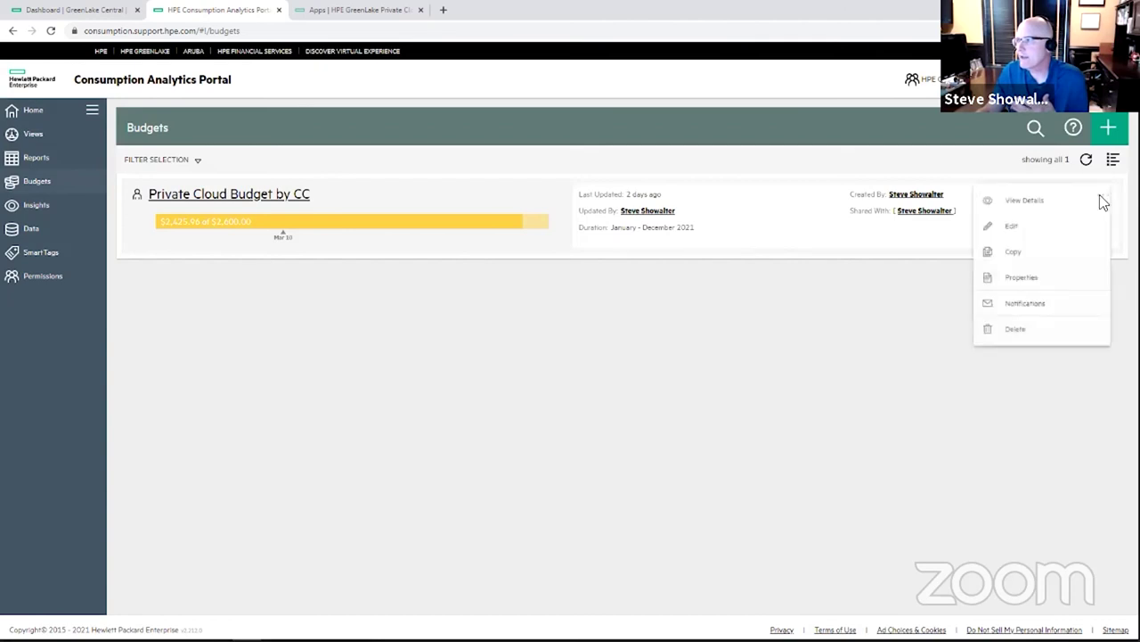
left_click(1011, 206)
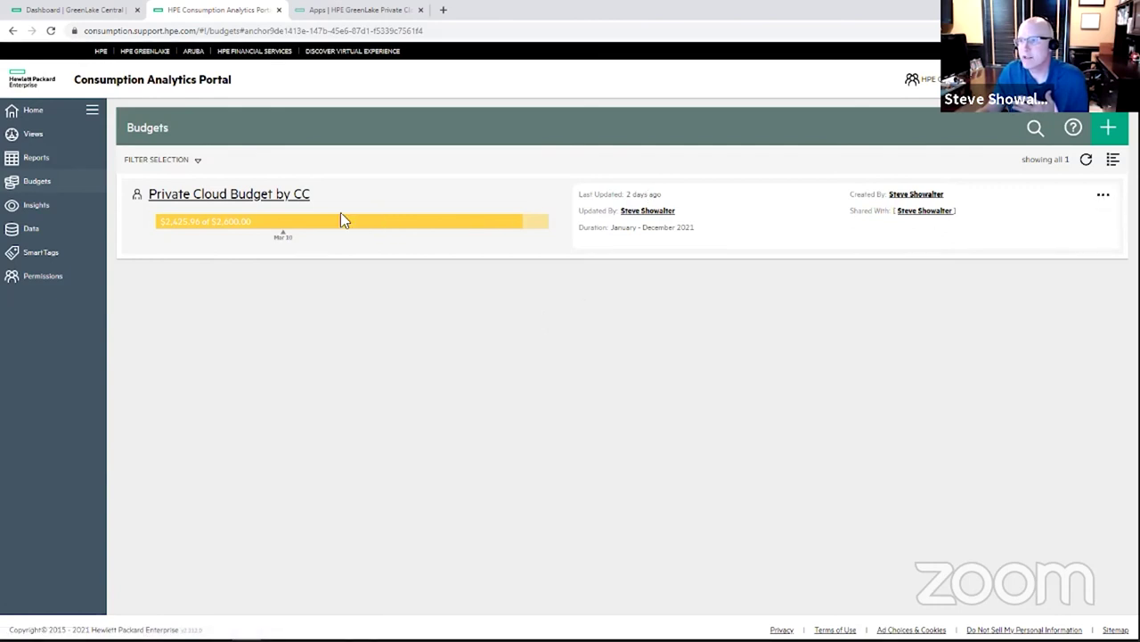
left_click(1098, 194)
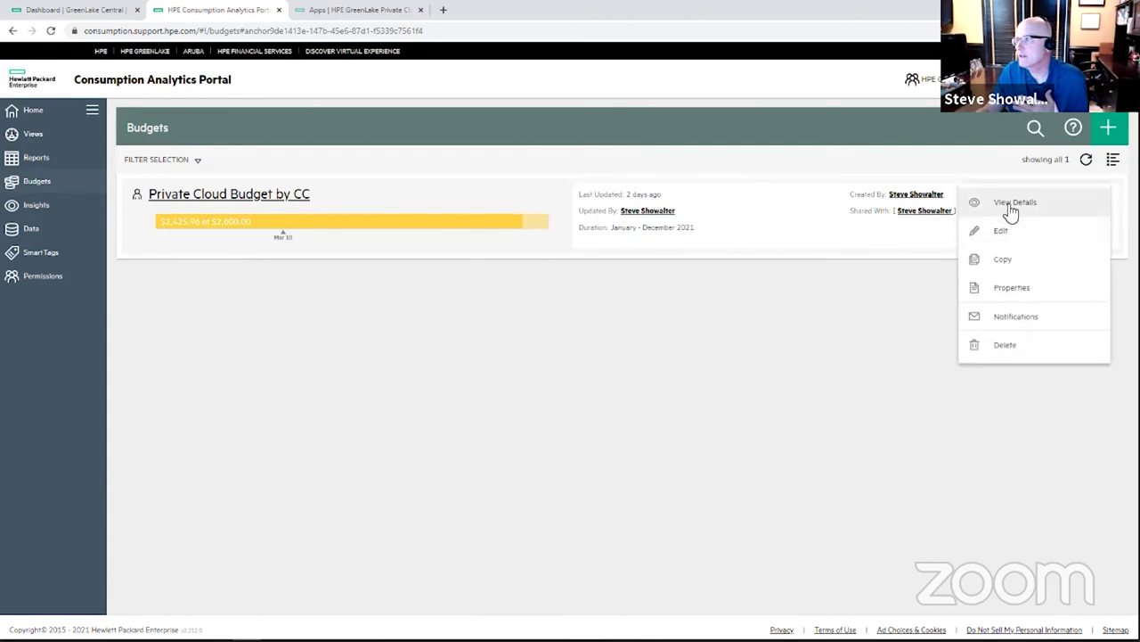
left_click(376, 310)
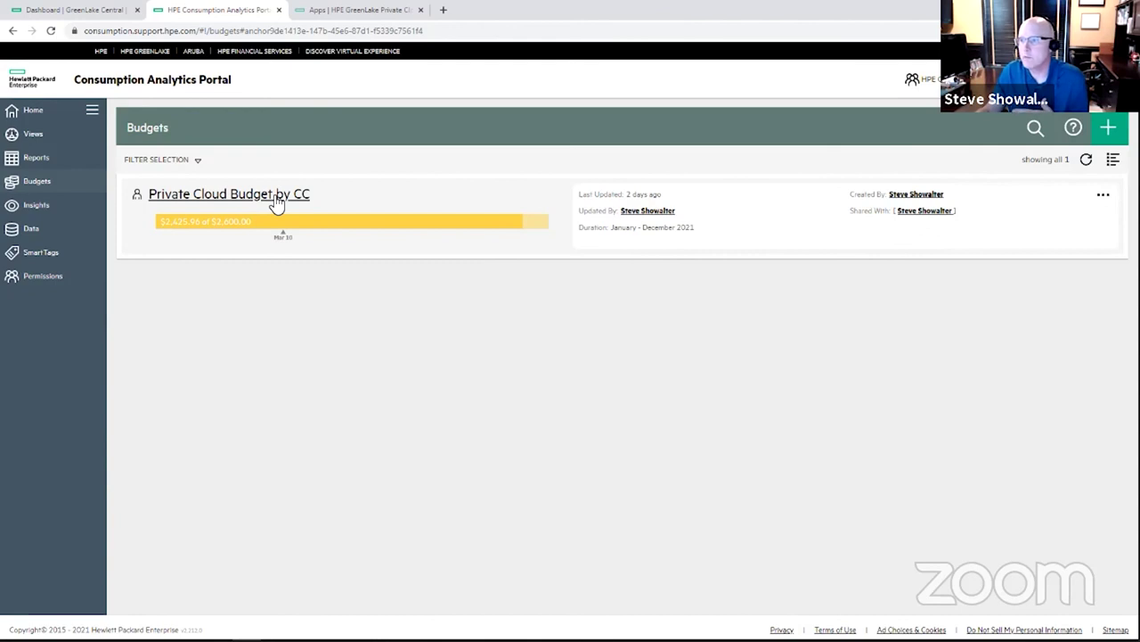
left_click(224, 201)
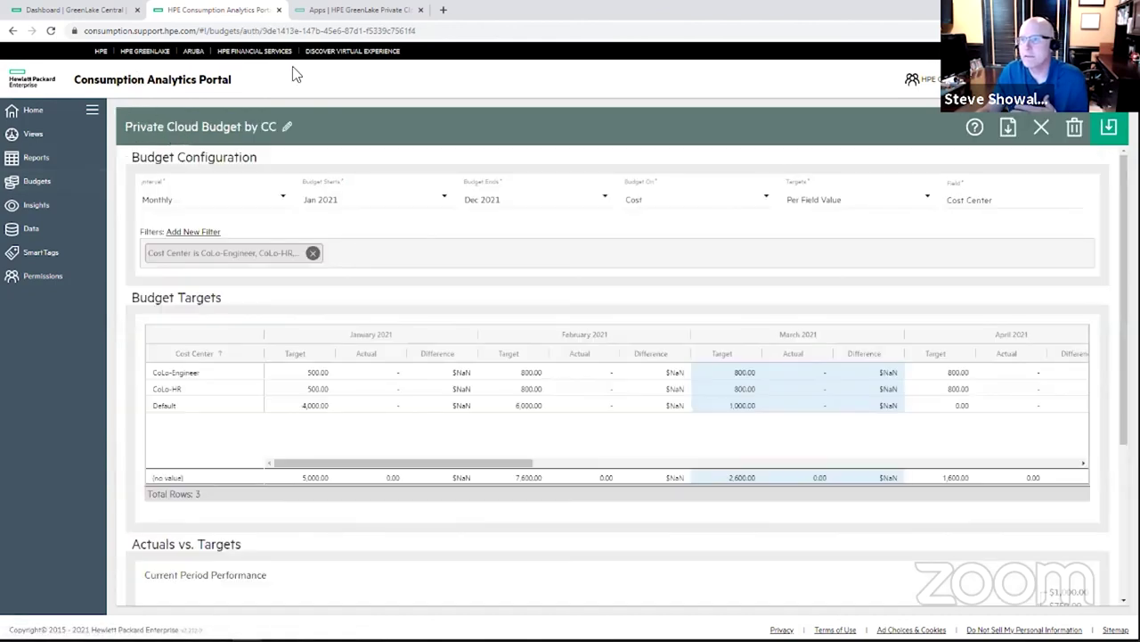
Examine the actuals versus targets charts for current period and historical performance in the Private Cloud Budget by CC.
scroll(367, 435, "down", 3)
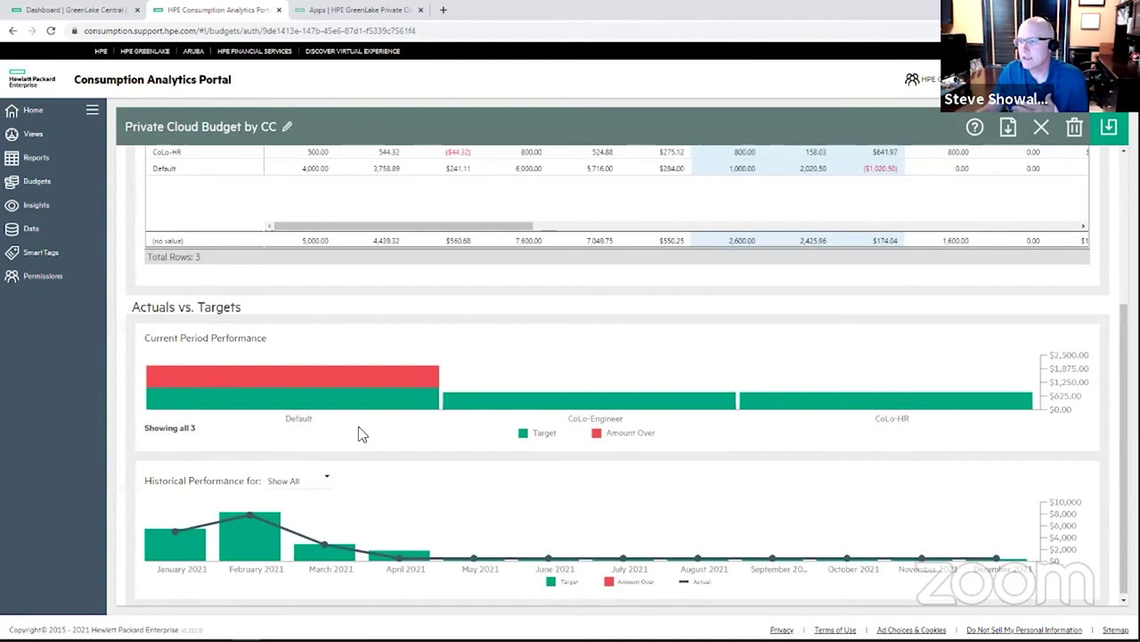
mouse_move(348, 398)
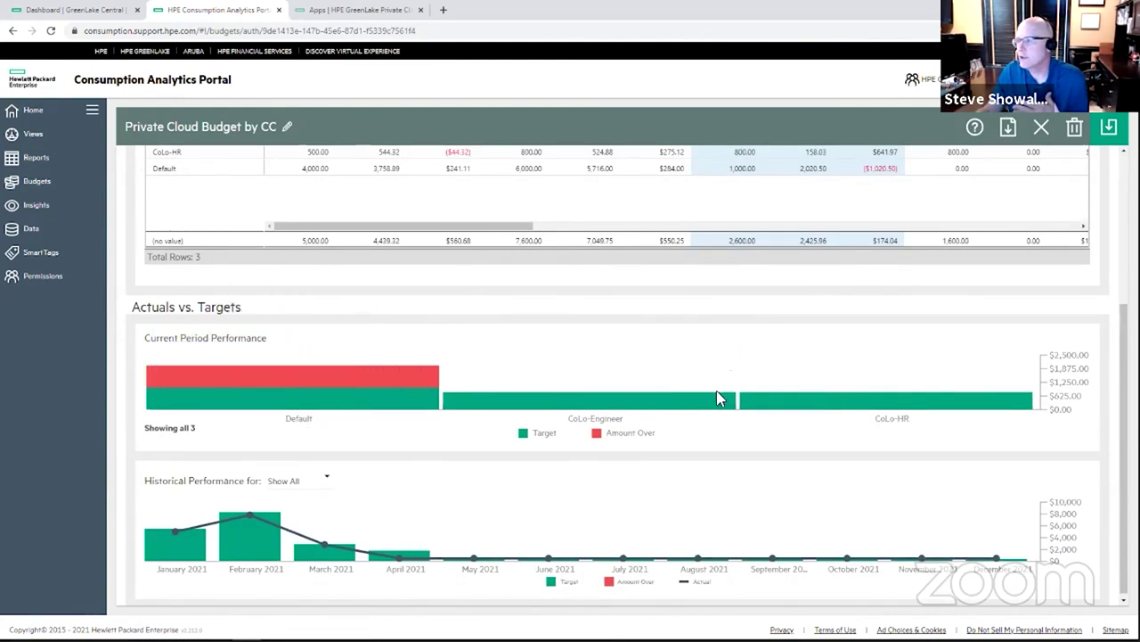
scroll(535, 459, "down", 1)
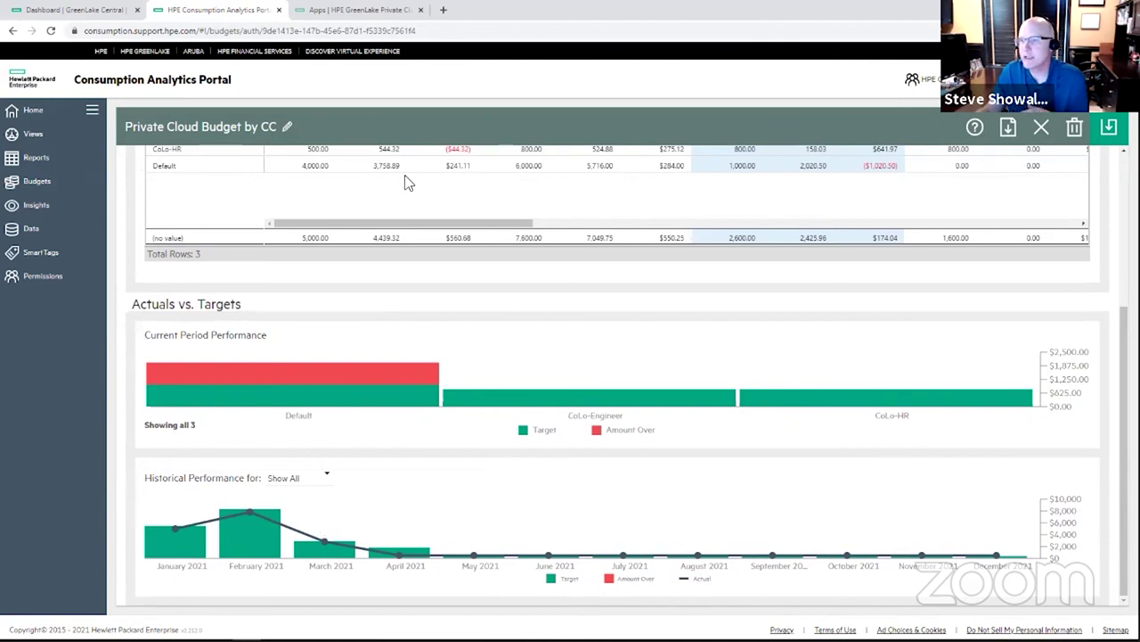
Switch to the HPE GreenLake Private Cloud console and open the administration policies list.
left_click(324, 16)
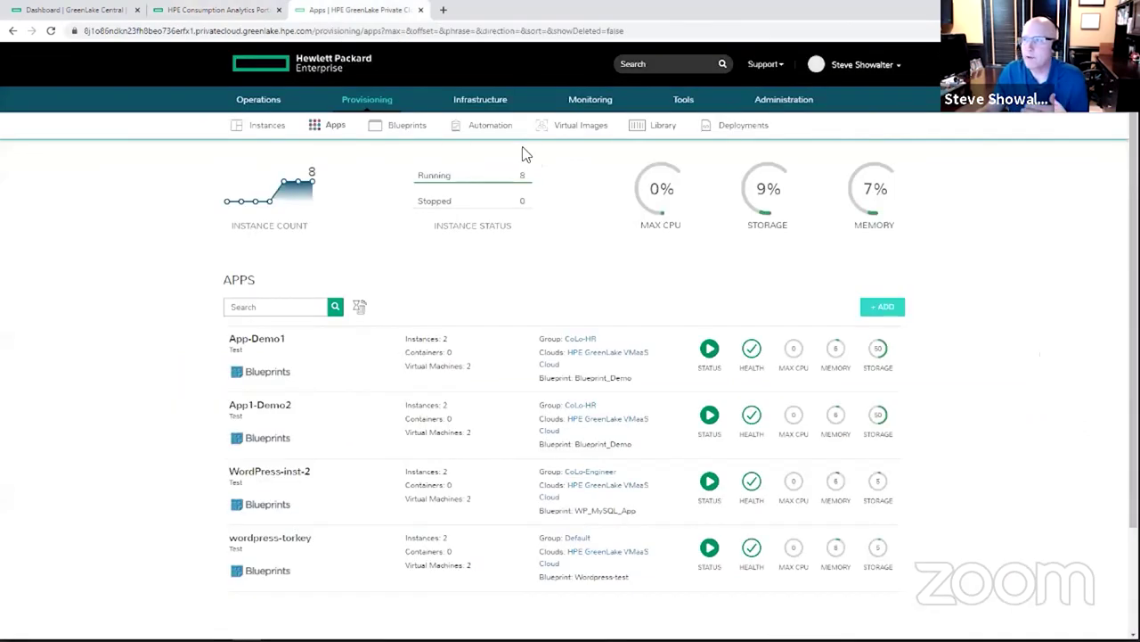
mouse_move(793, 112)
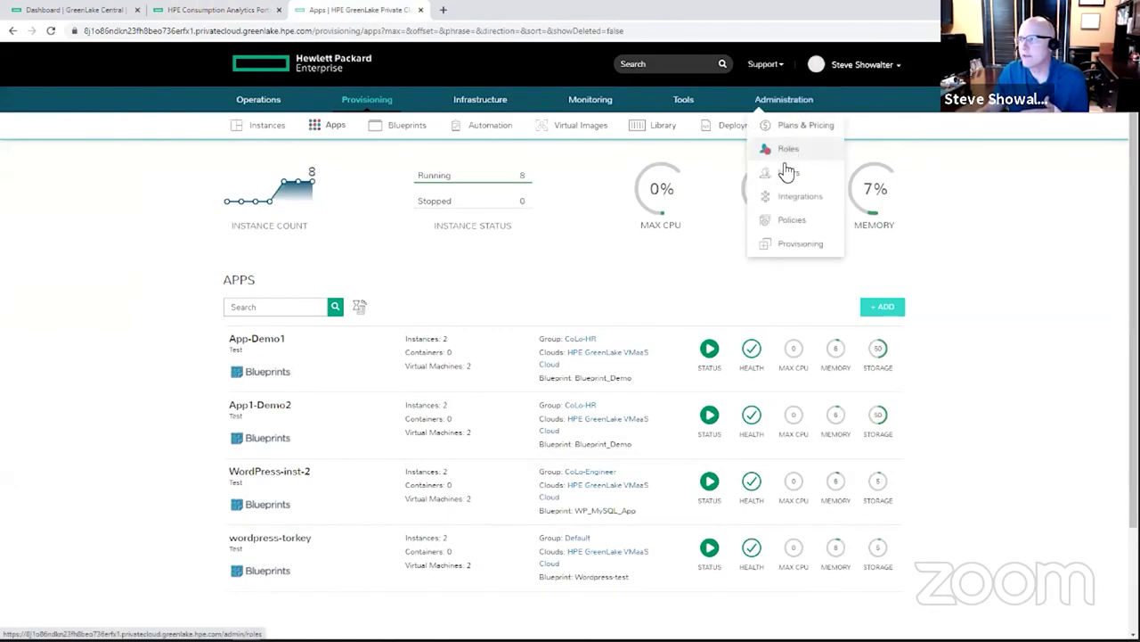
left_click(777, 219)
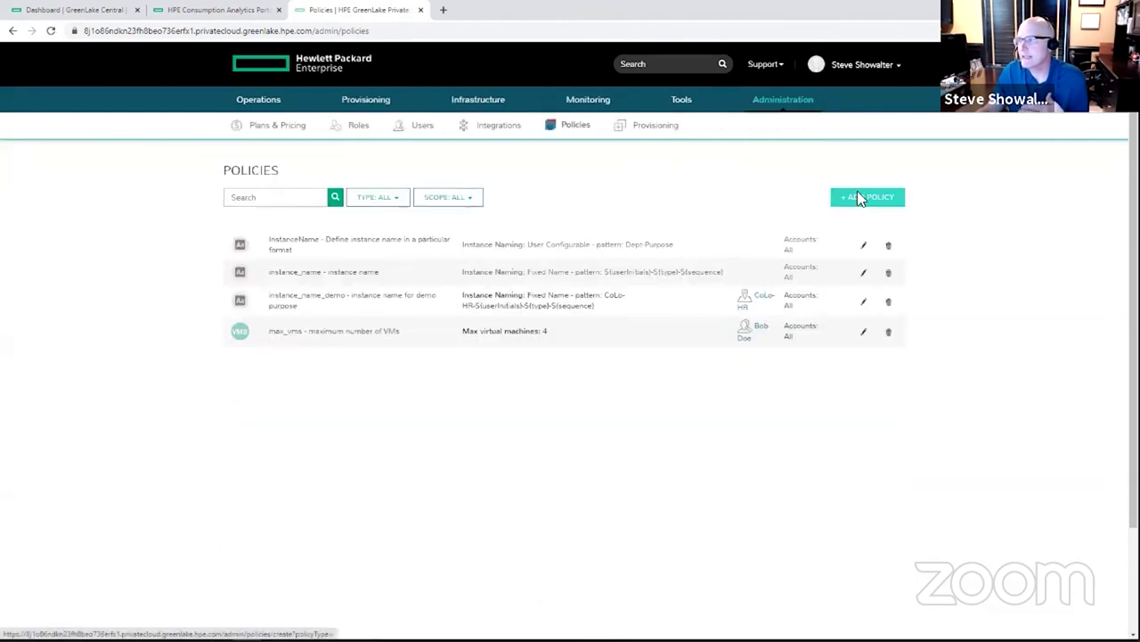
Start a new policy of type Max VMs, examine its maximum VMs and scope options, and close it without saving.
left_click(861, 197)
left_click(540, 109)
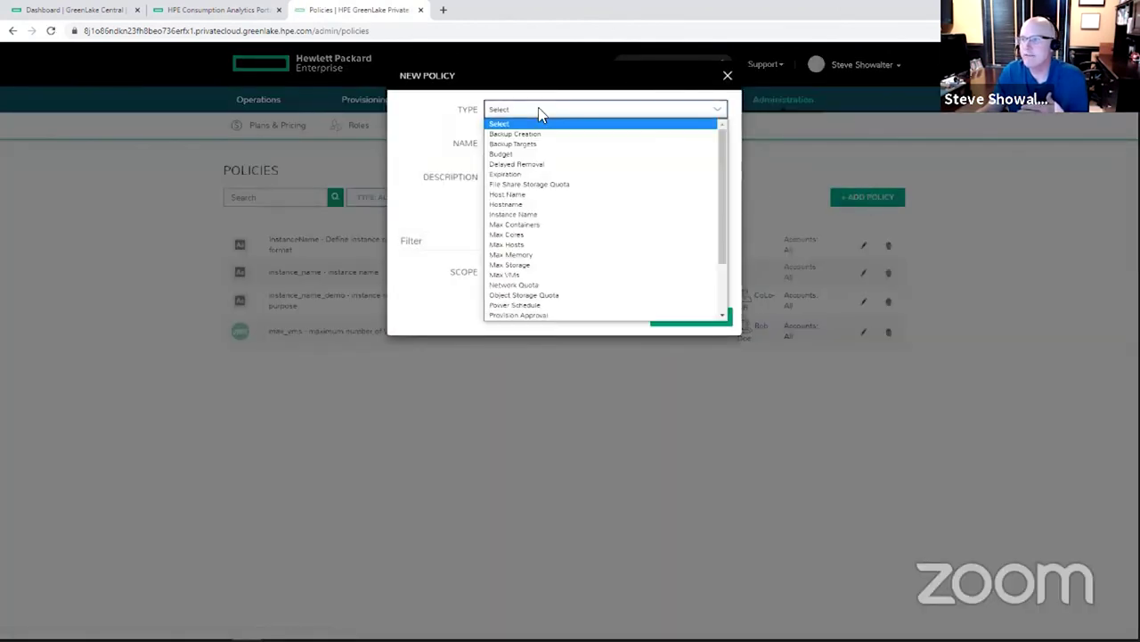
left_click(509, 275)
left_click(498, 274)
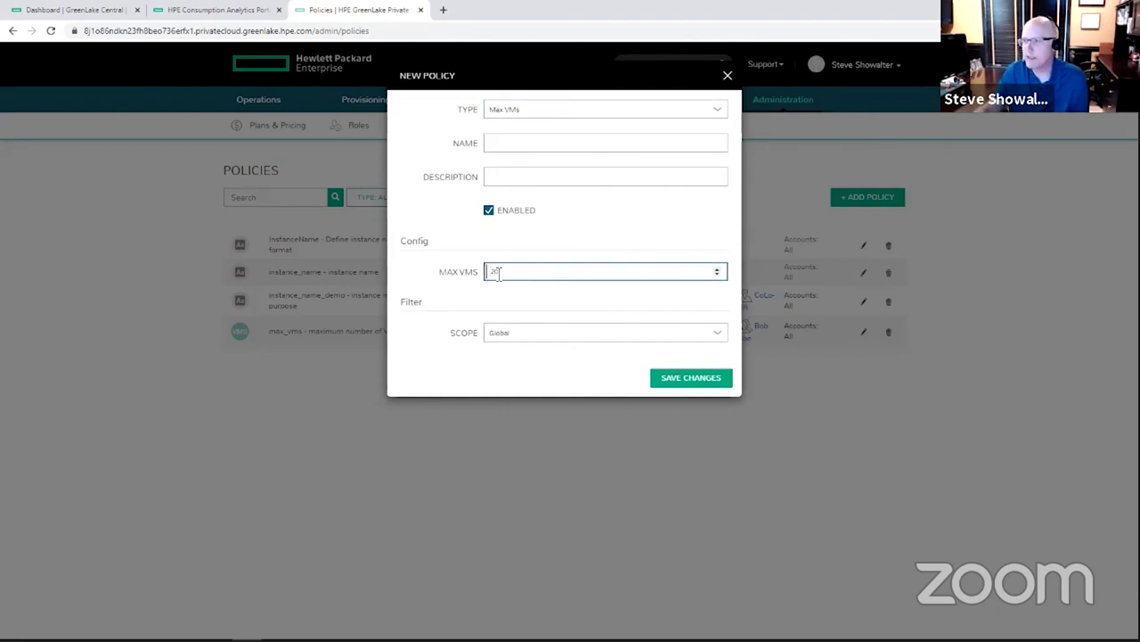
left_click(504, 330)
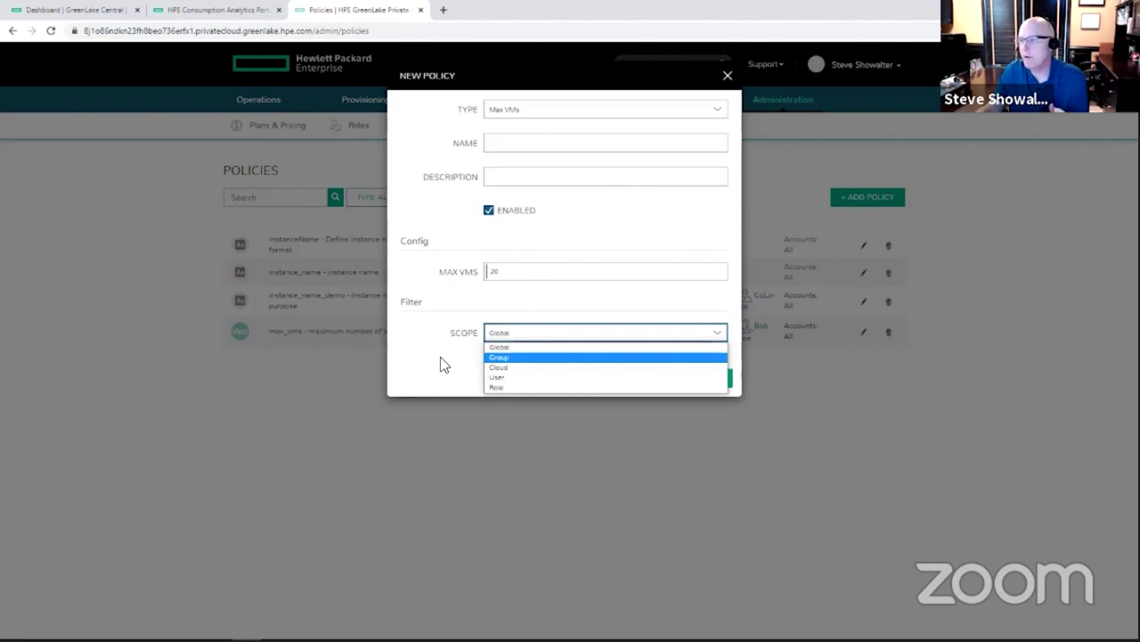
left_click(725, 77)
left_click(725, 78)
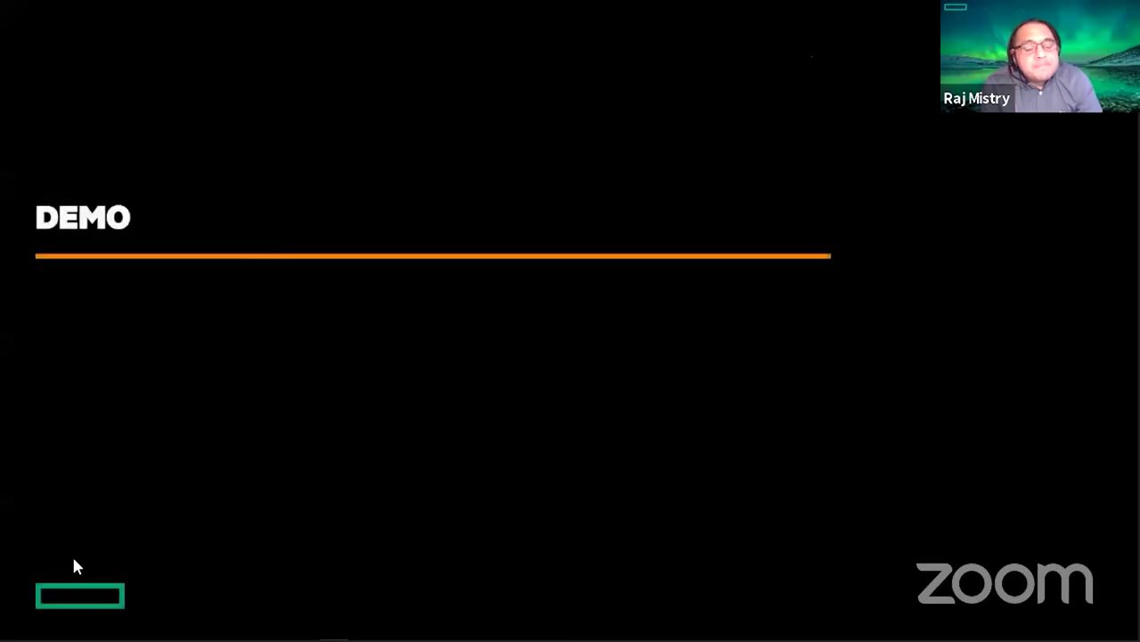
key("Right")
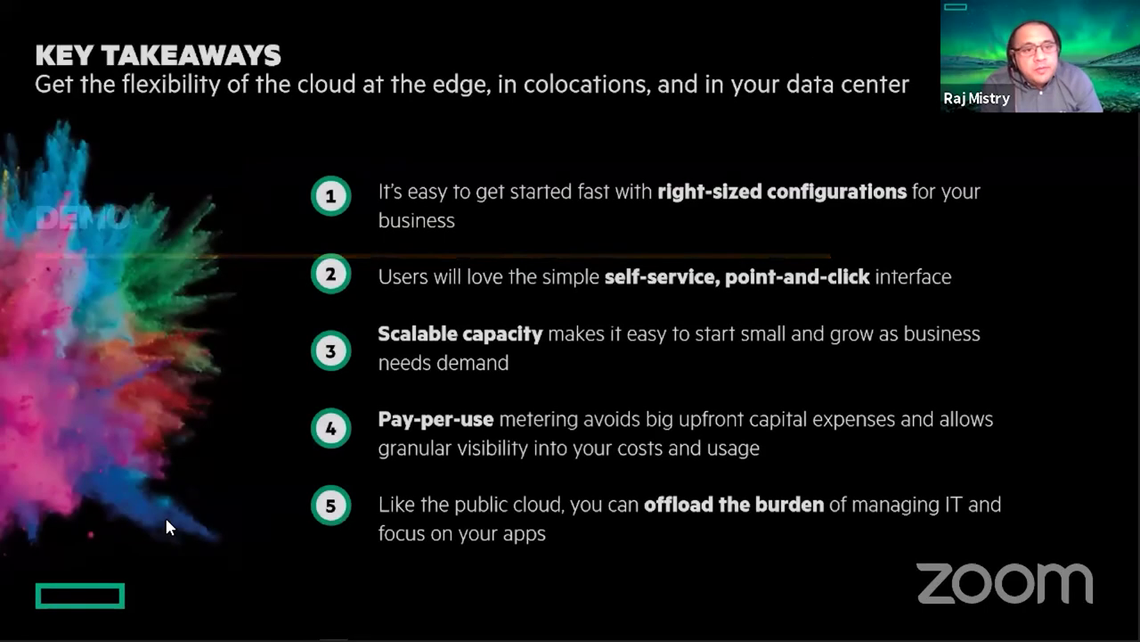